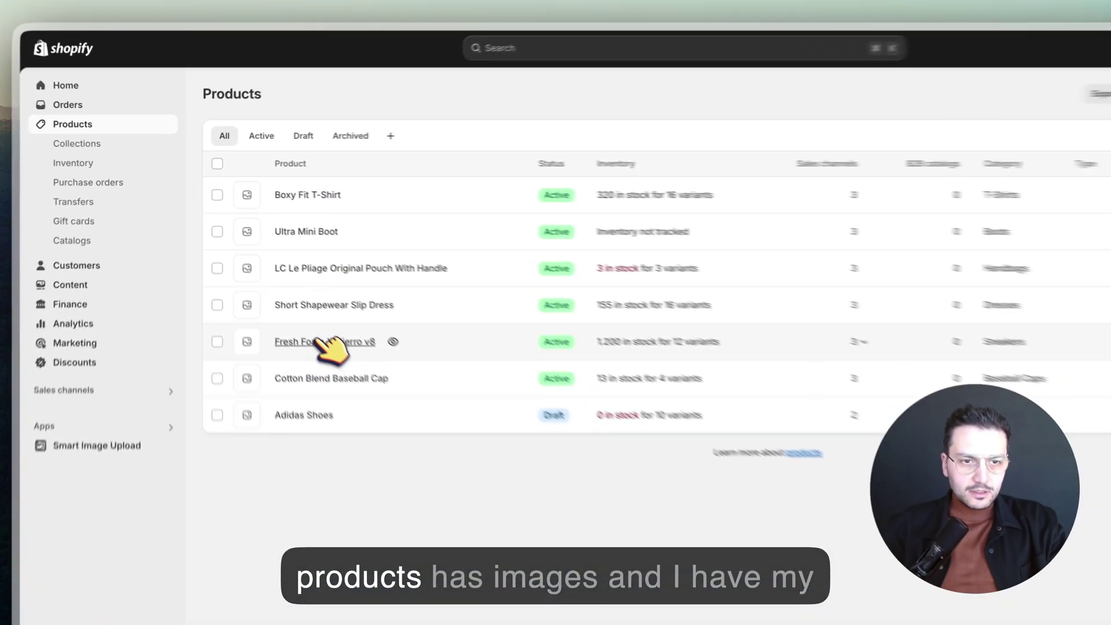
Open the Fresh Foam X Hierro v8 product and scroll to its still-empty Media section.
left_click(289, 294)
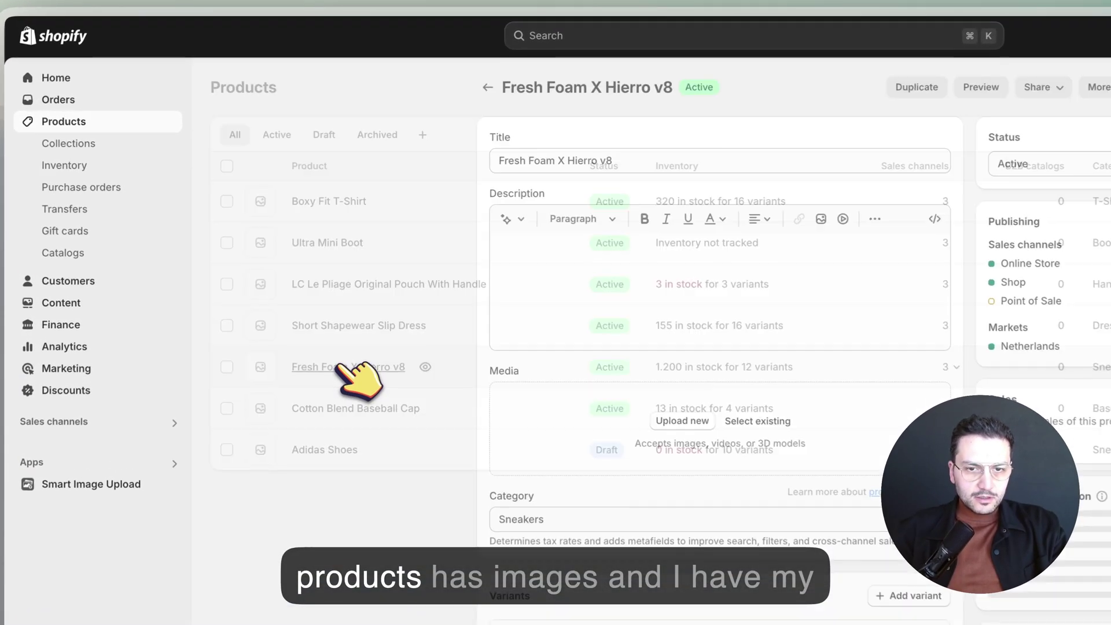
scroll(386, 345, "down", 2)
scroll(504, 439, "down", 5)
scroll(512, 441, "up", 7)
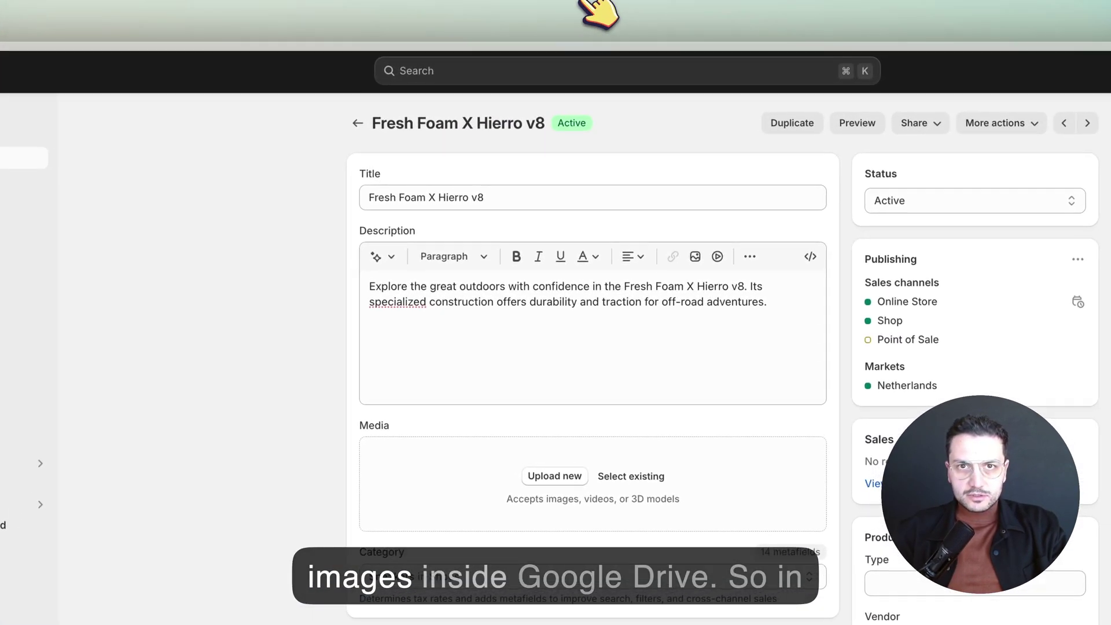
Switch to the Google Drive 2025-Demo folder and browse its product image files.
left_click(595, 8)
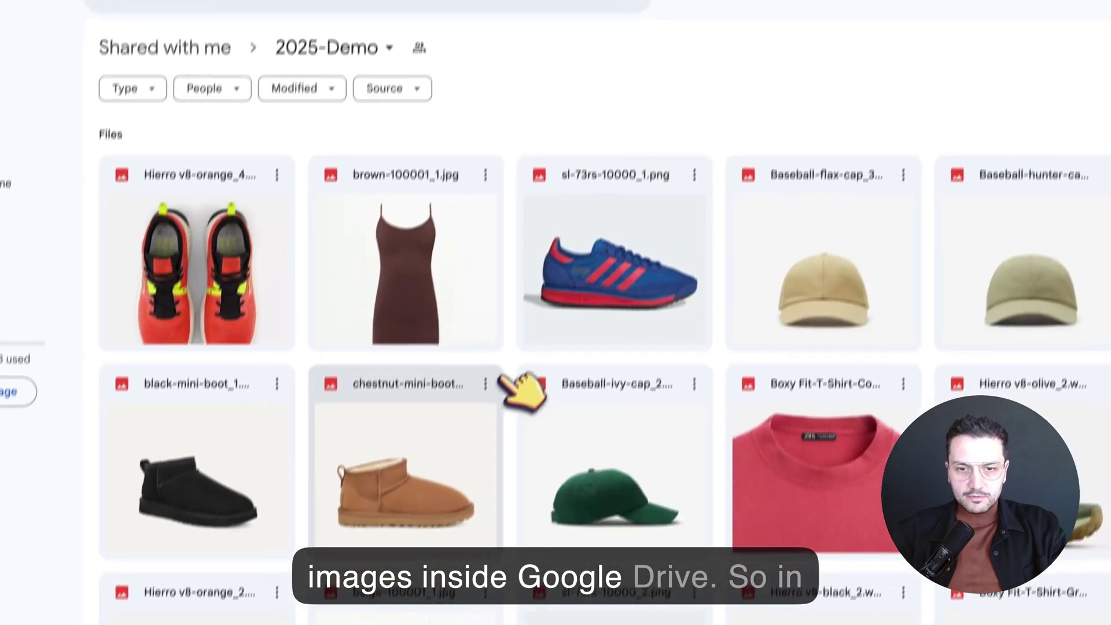
scroll(524, 391, "down", 15)
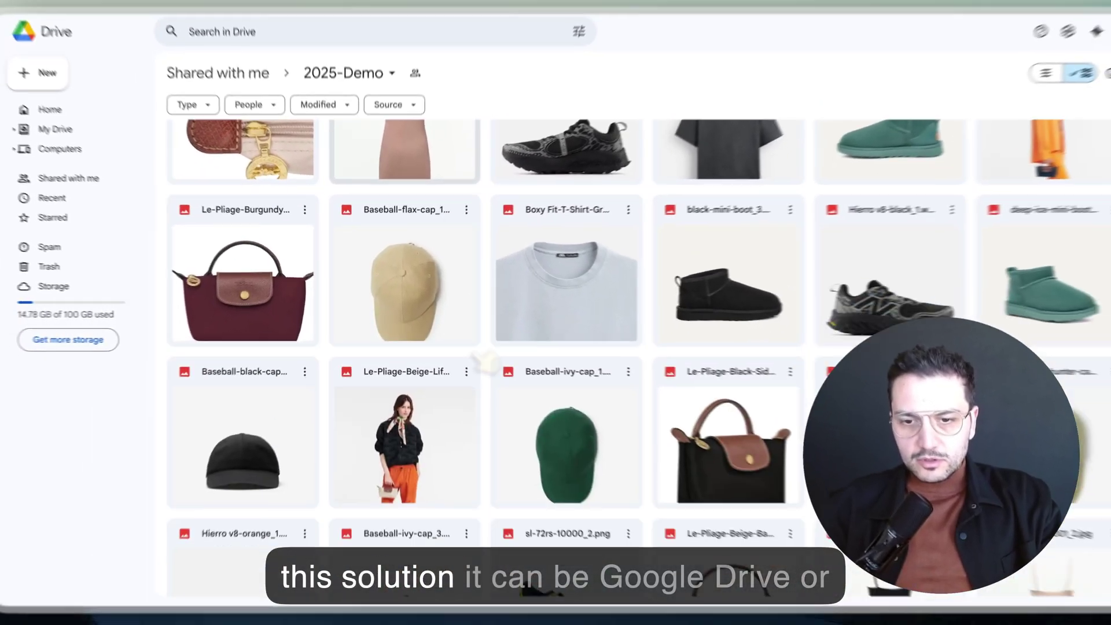
scroll(485, 362, "down", 10)
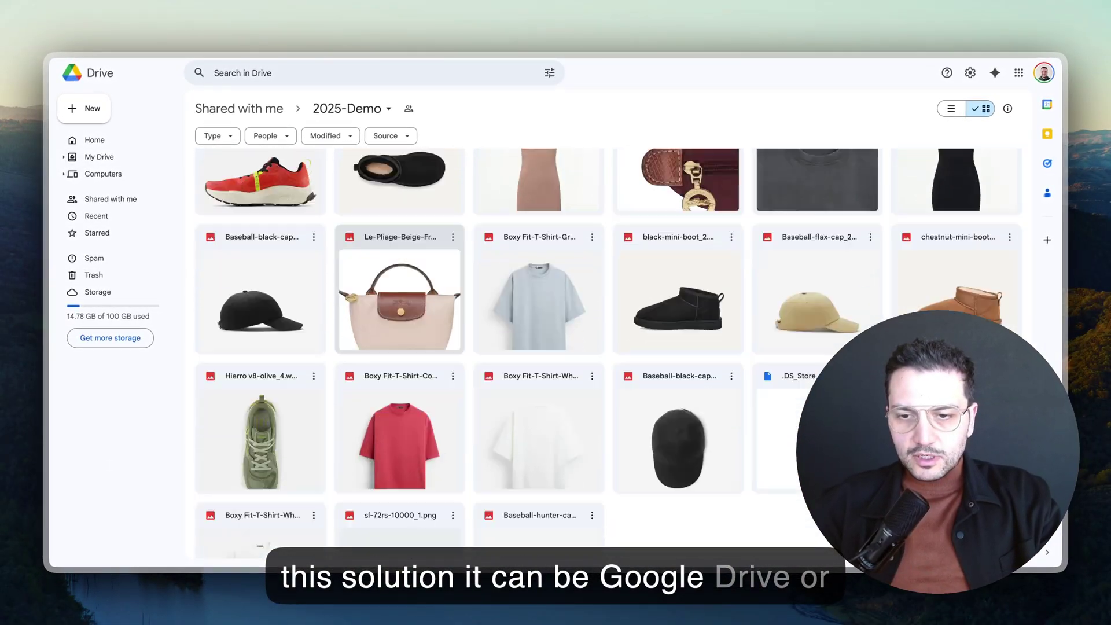
scroll(607, 347, "up", 20)
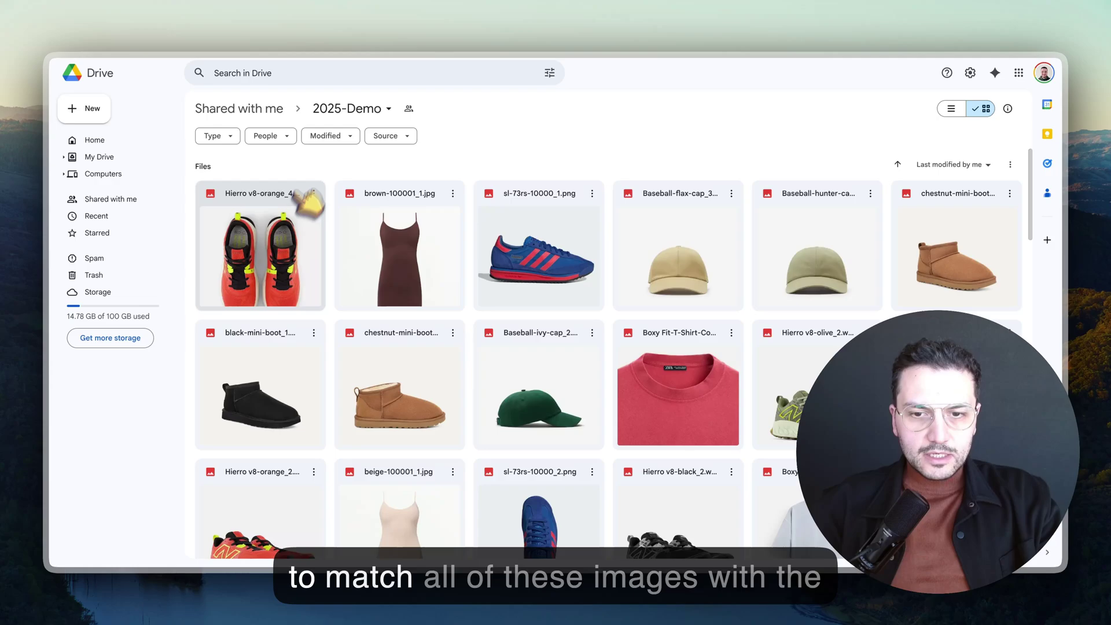
scroll(459, 415, "down", 10)
scroll(472, 416, "up", 10)
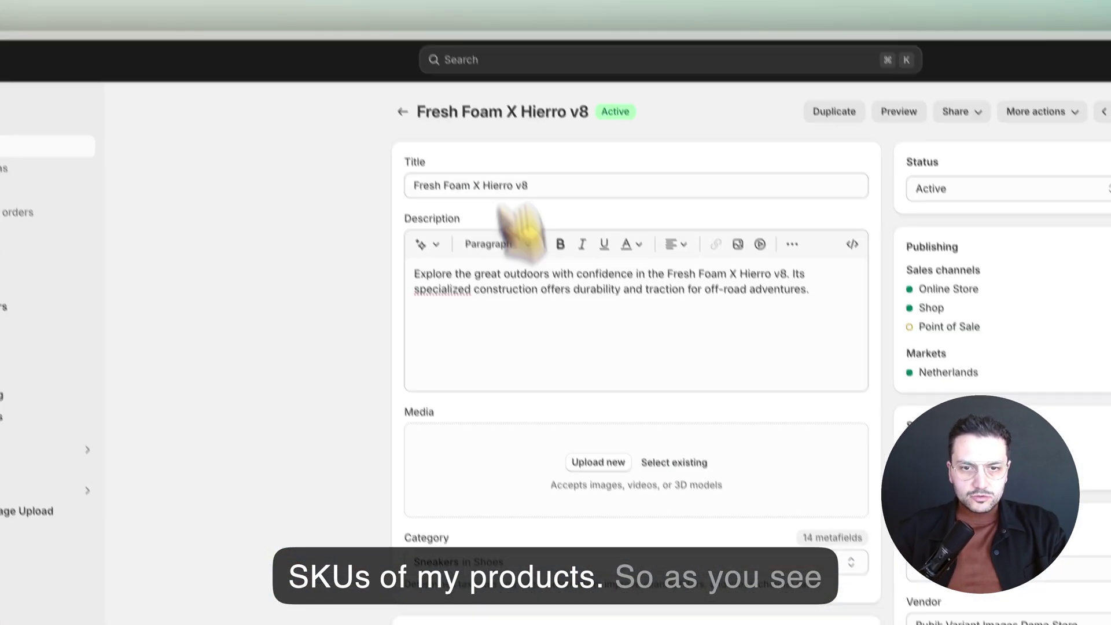
Expand the orange row's 4 variants (sizes 40–44, SKU v8-orange), then return to Drive.
scroll(521, 397, "down", 5)
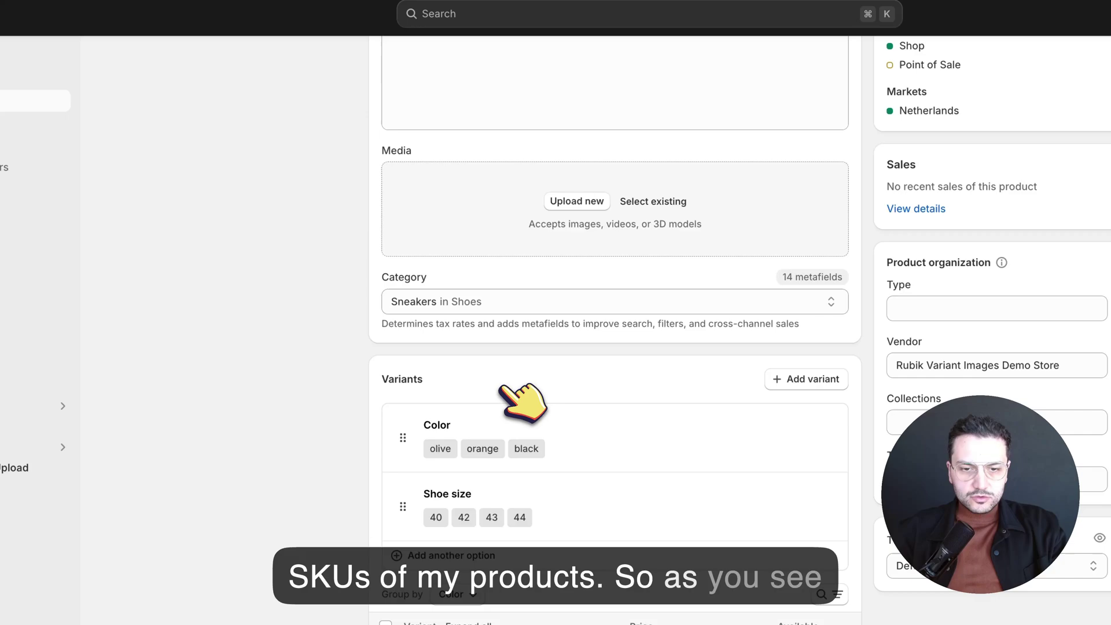
scroll(498, 382, "down", 4)
left_click(495, 392)
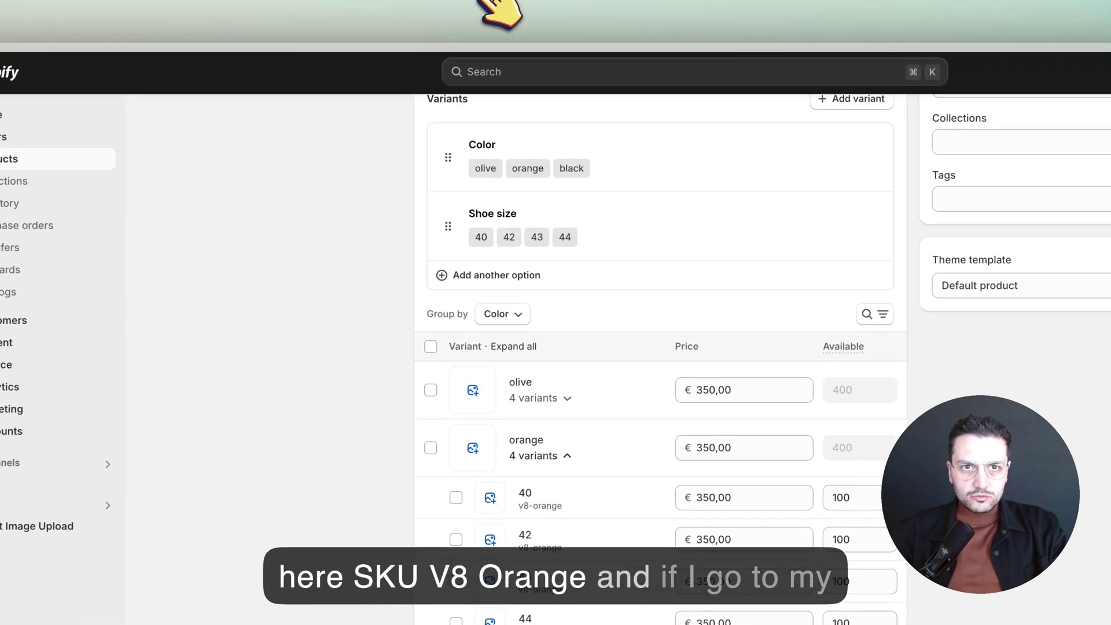
scroll(384, 584, "up", 6)
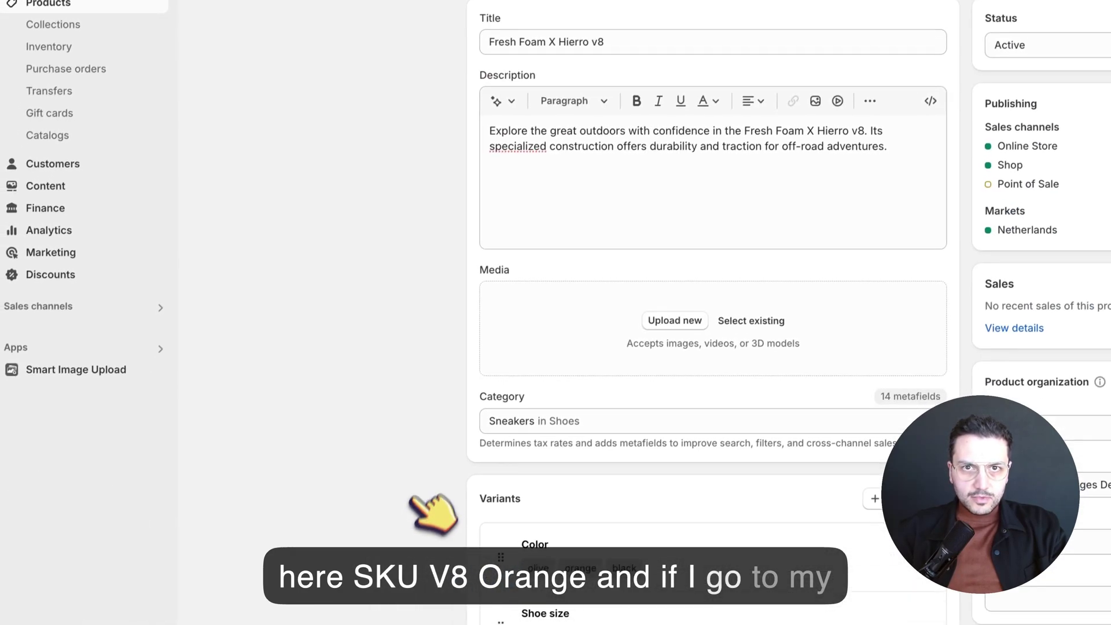
left_click(642, 8)
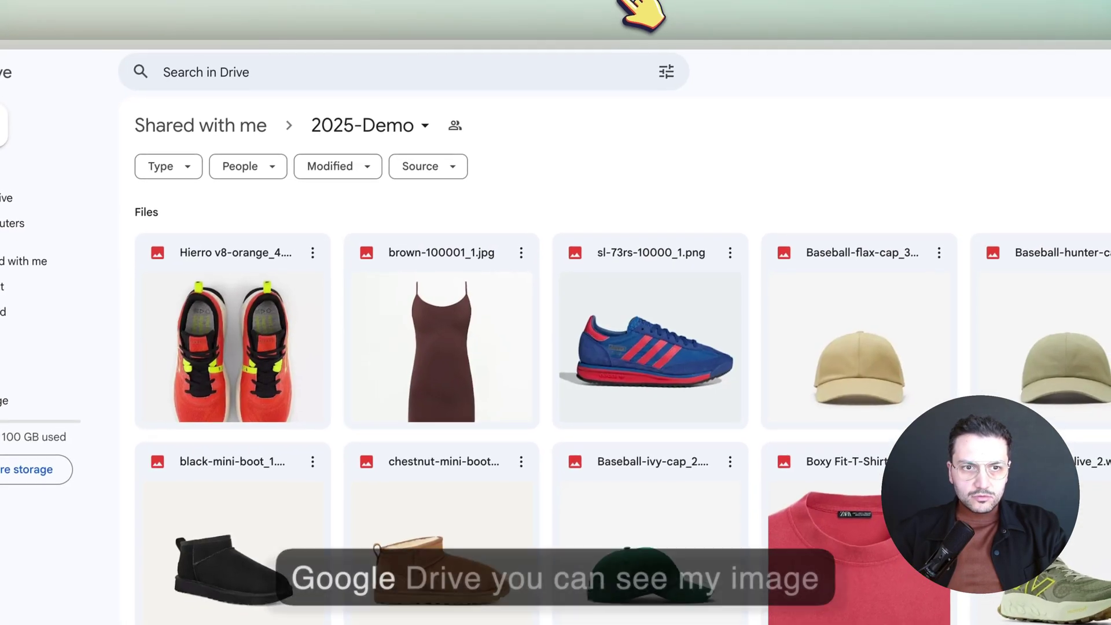
Compare the Hierro v8-orange image's file name with the v8-orange SKU, ending on the Shopify product.
left_click(295, 257)
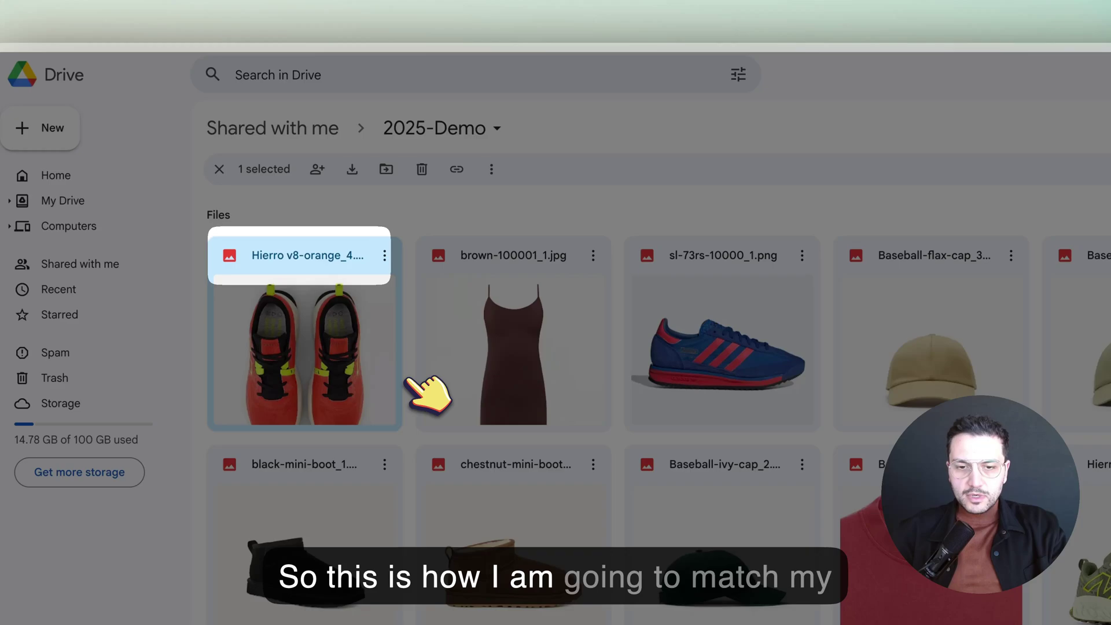
left_click(655, 207)
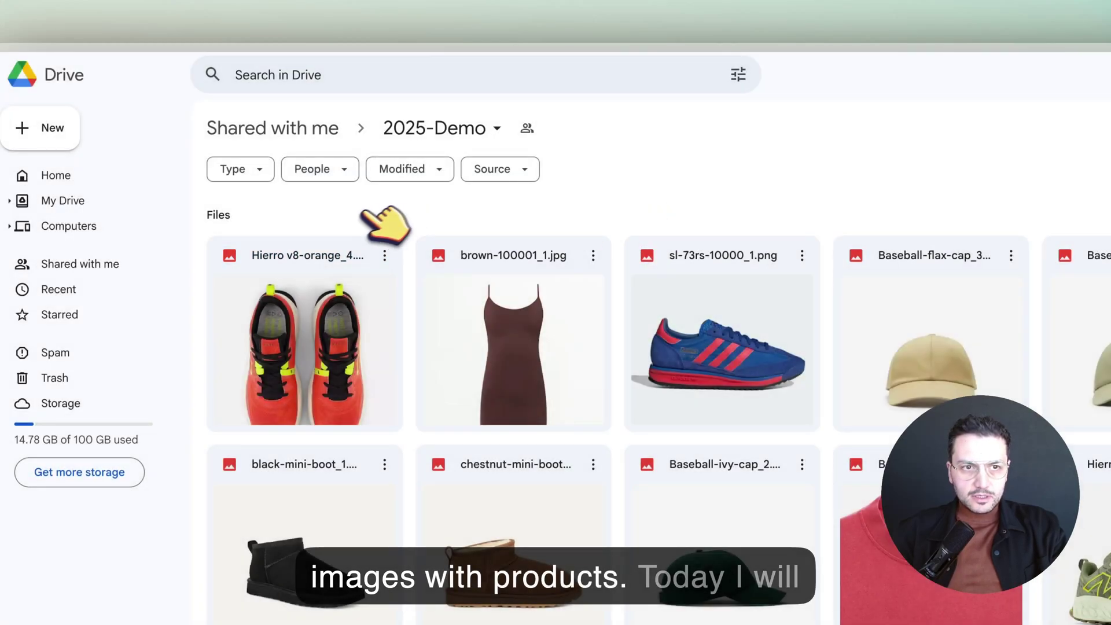
left_click(509, 7)
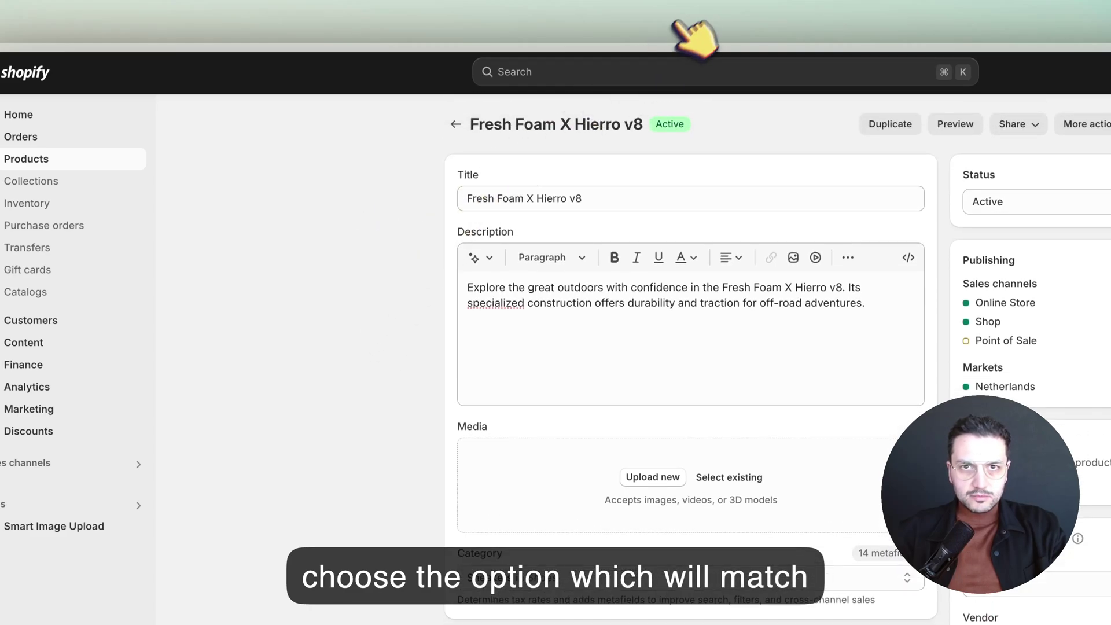
left_click(686, 5)
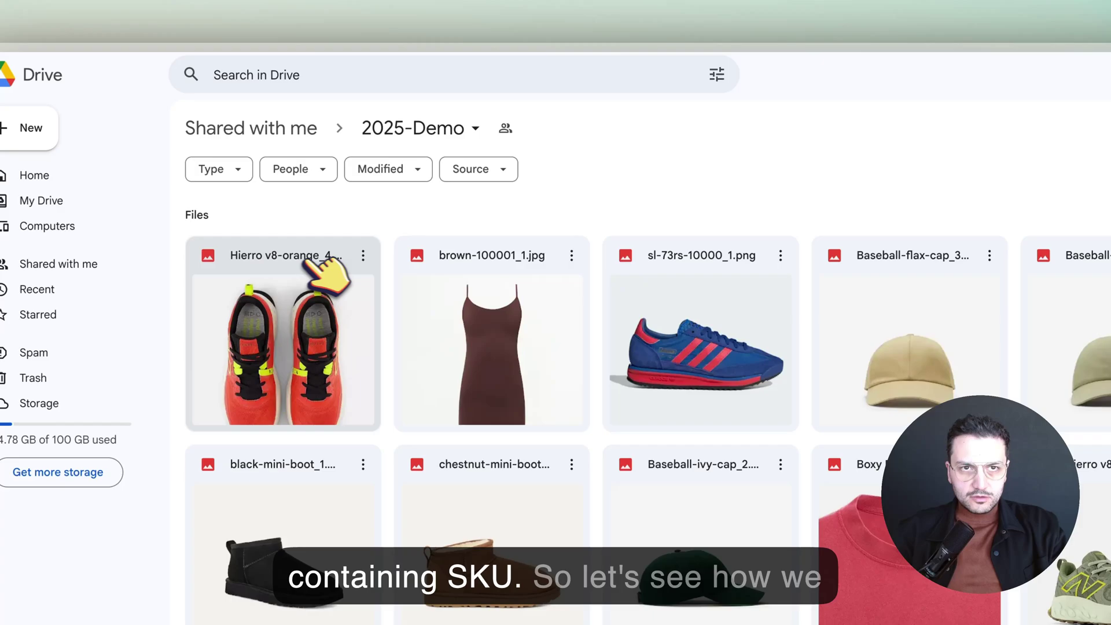
left_click(515, 4)
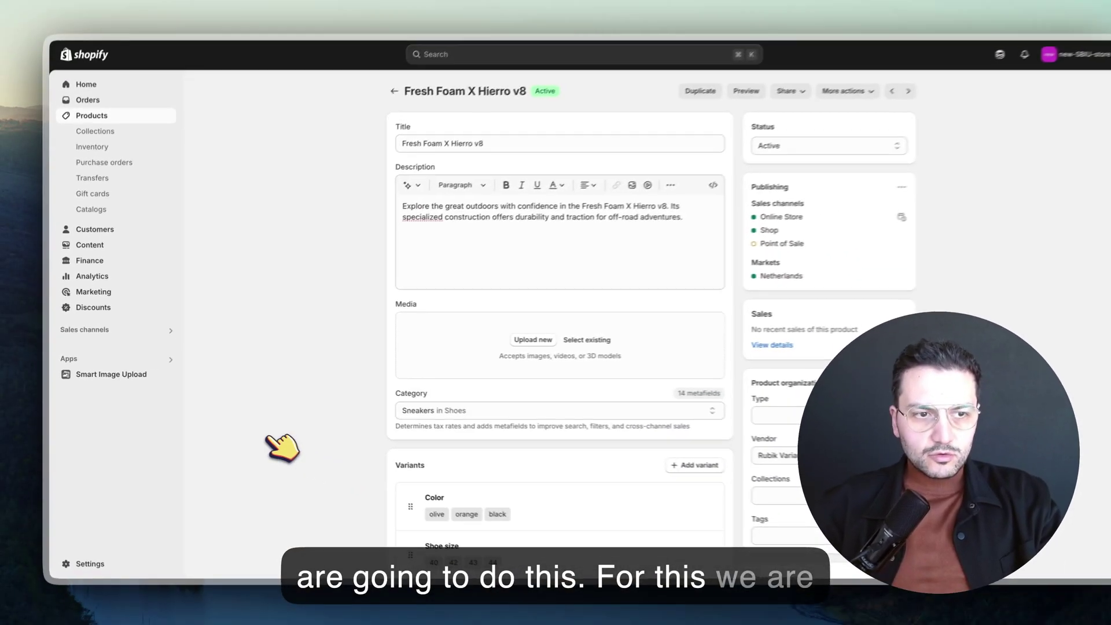
Open Smart Image Upload from the Apps sidebar to show its 0 / 3 setup guide.
left_click(109, 375)
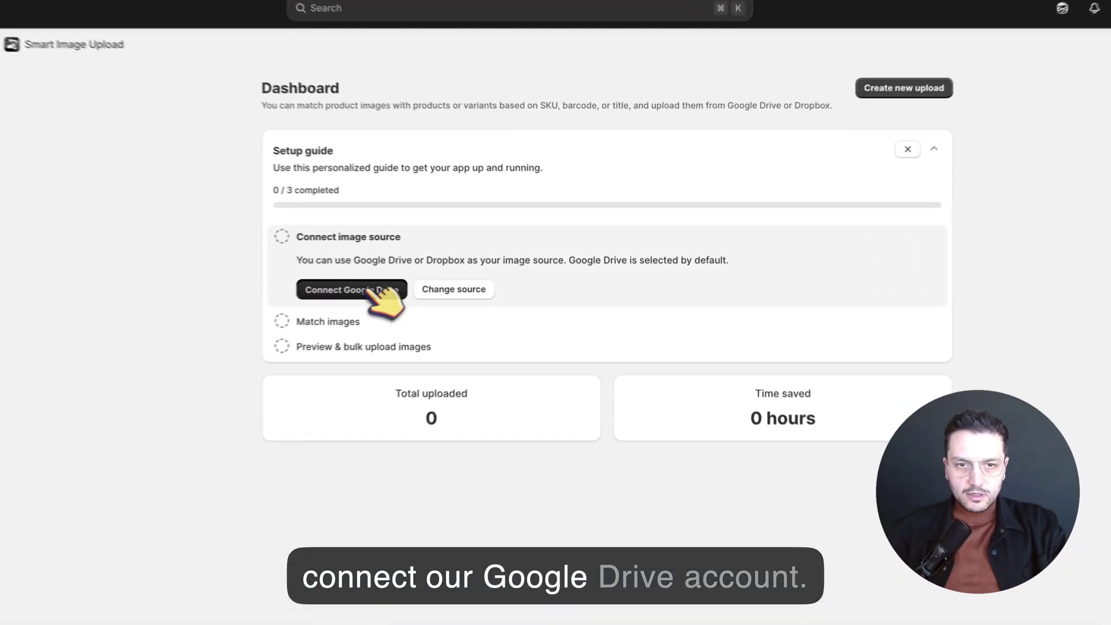
Start a Google Drive upload and connect a Google account, granting all Drive permissions.
left_click(434, 275)
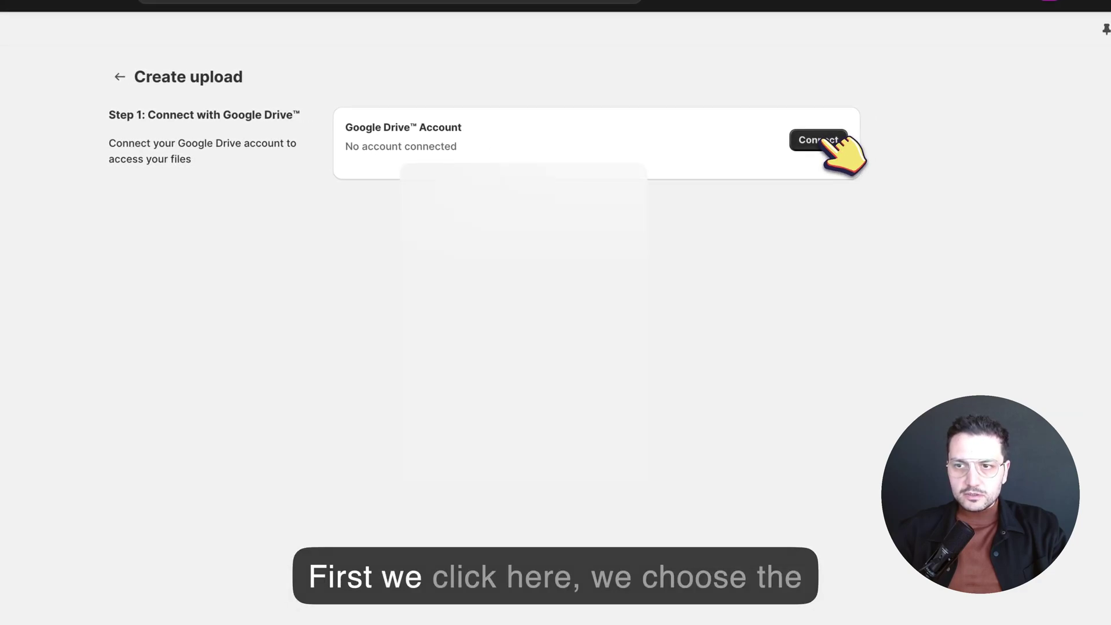
left_click(824, 141)
left_click(498, 137)
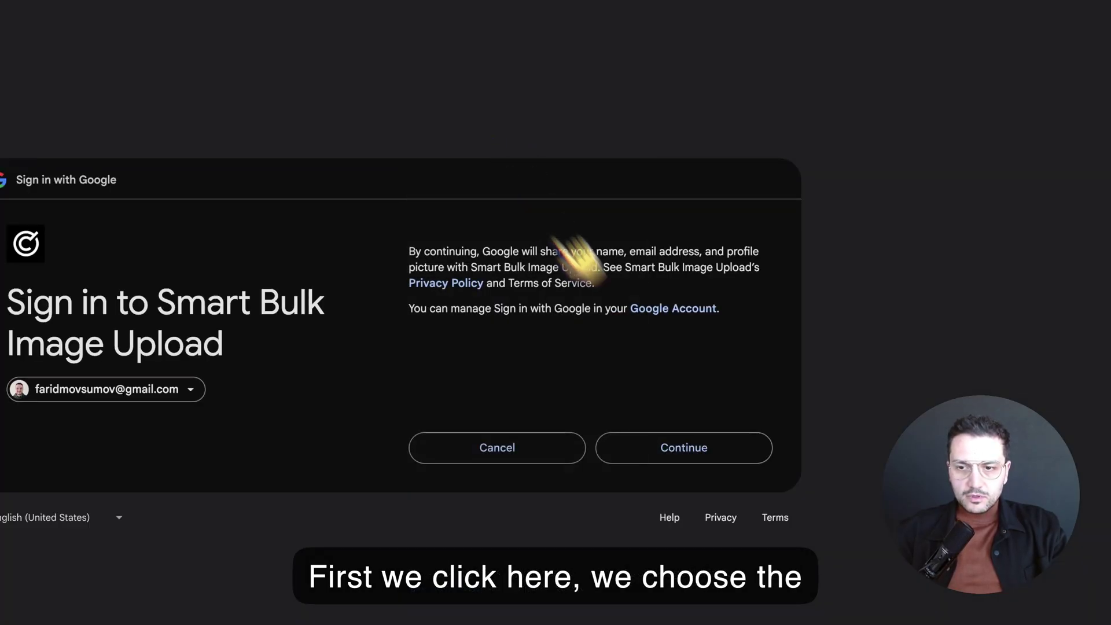
left_click(724, 452)
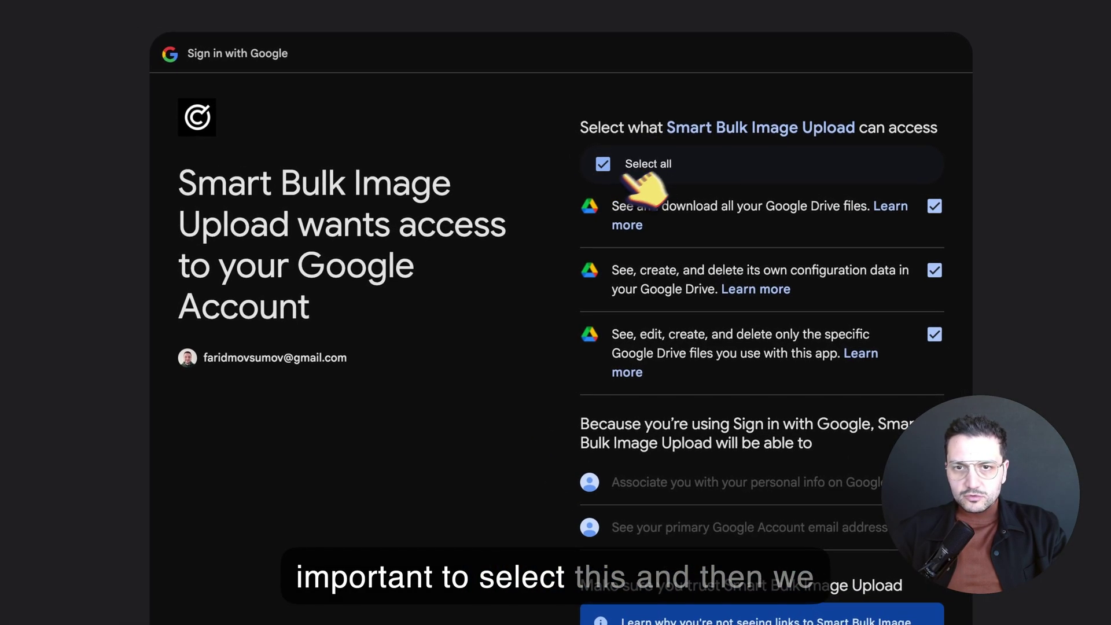
scroll(464, 320, "down", 5)
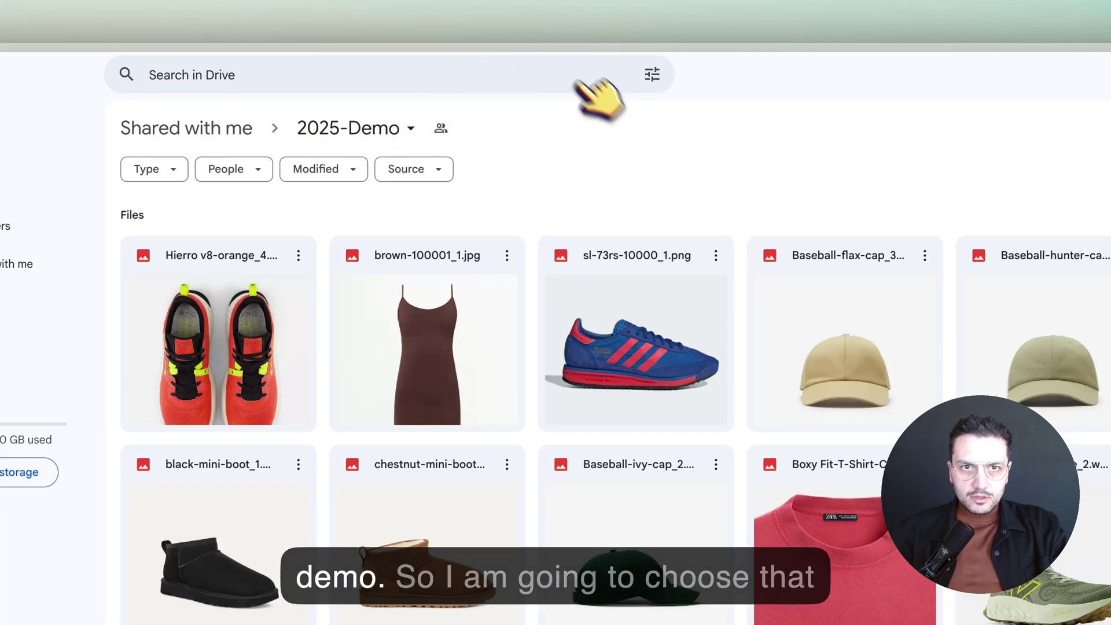
Choose 2025-Demo (shared) as the upload's source folder, which reports 74 images.
left_click(457, 8)
left_click(700, 332)
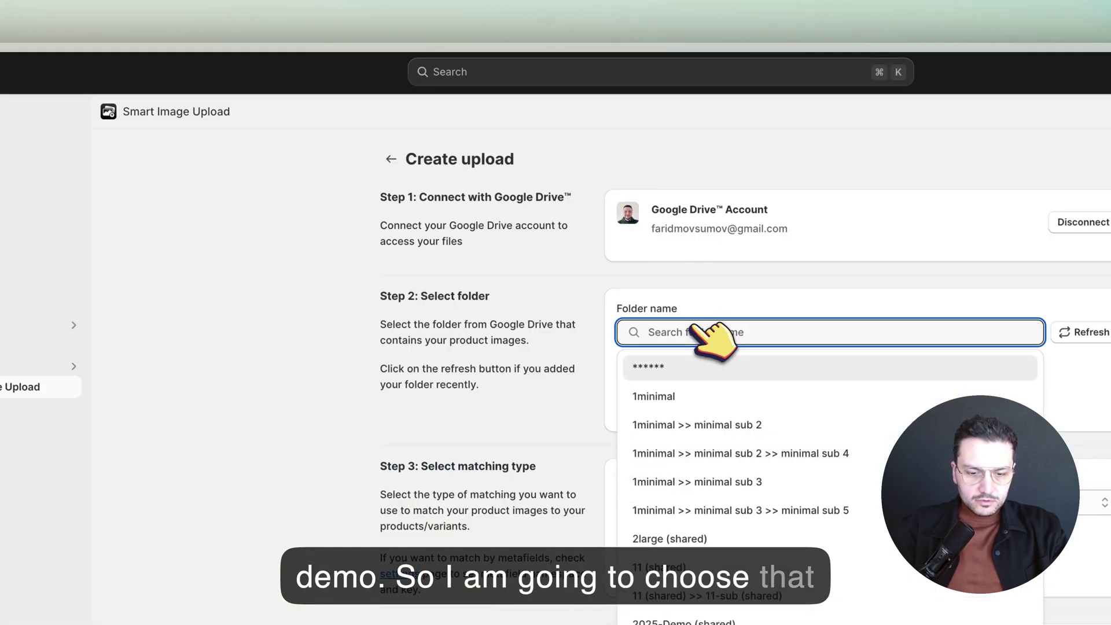
type("2025")
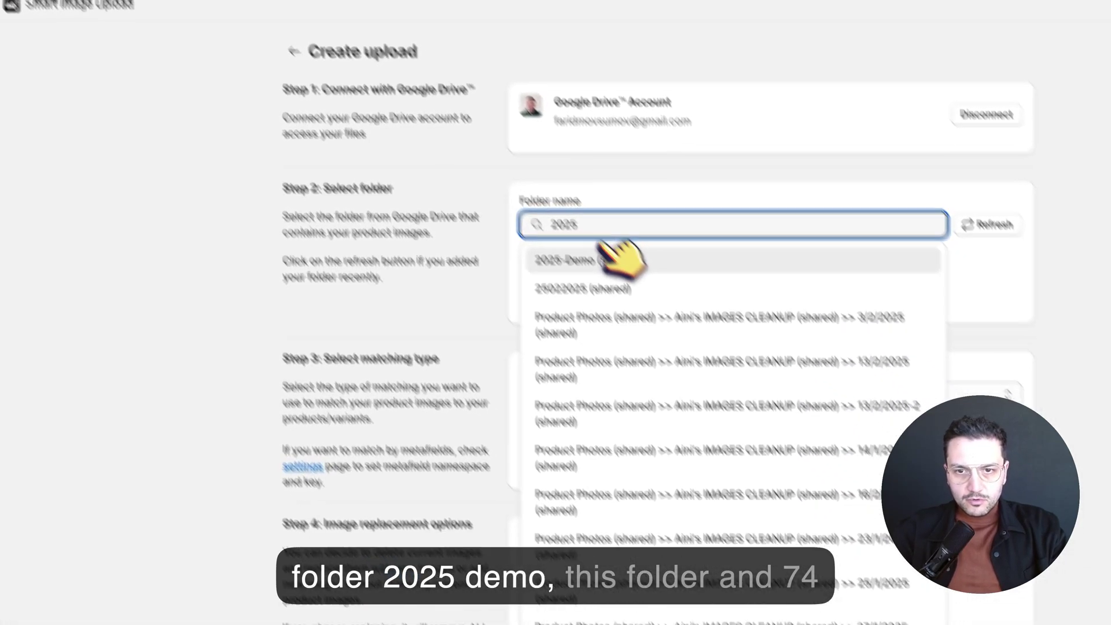
left_click(717, 368)
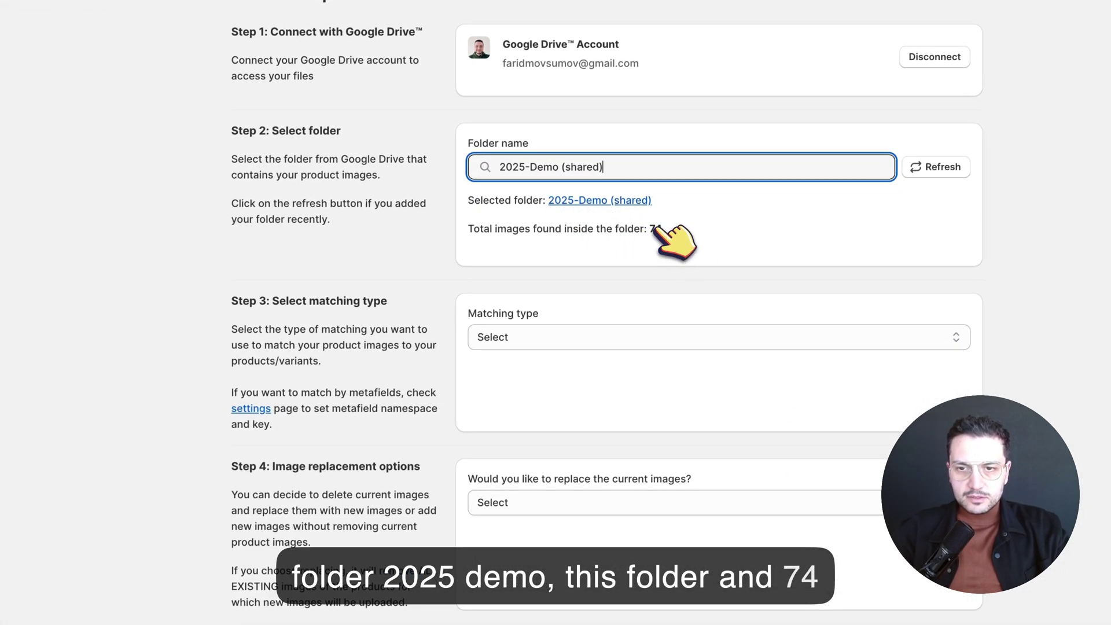
left_click(655, 229)
scroll(681, 228, "down", 2)
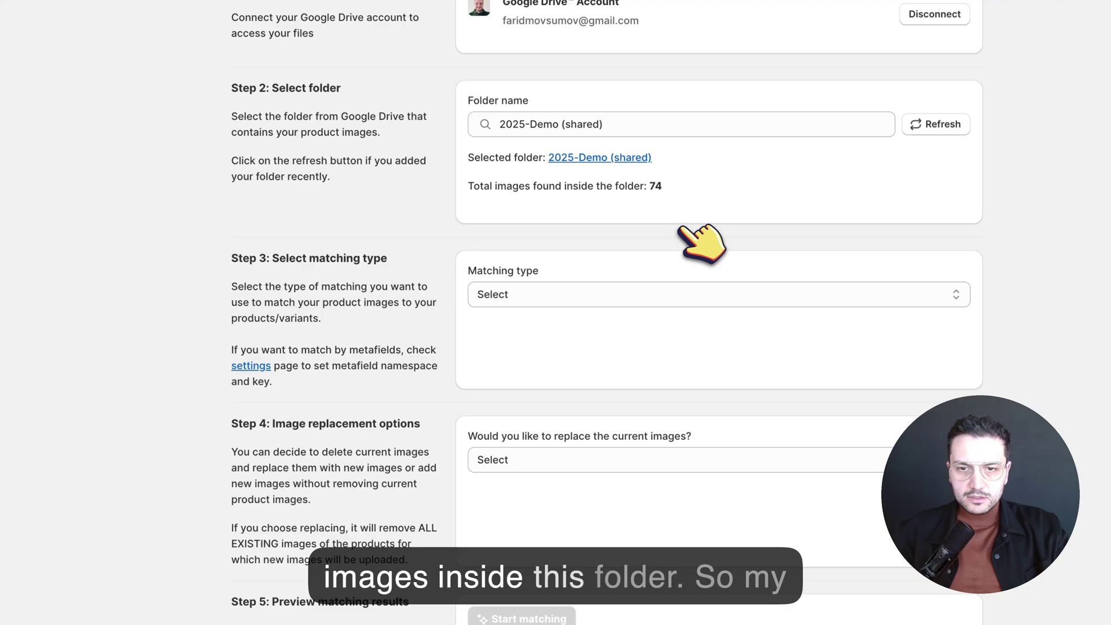
Match images whose names contain the SKU, and set replacement to 'Don't replace existing images'.
left_click(547, 261)
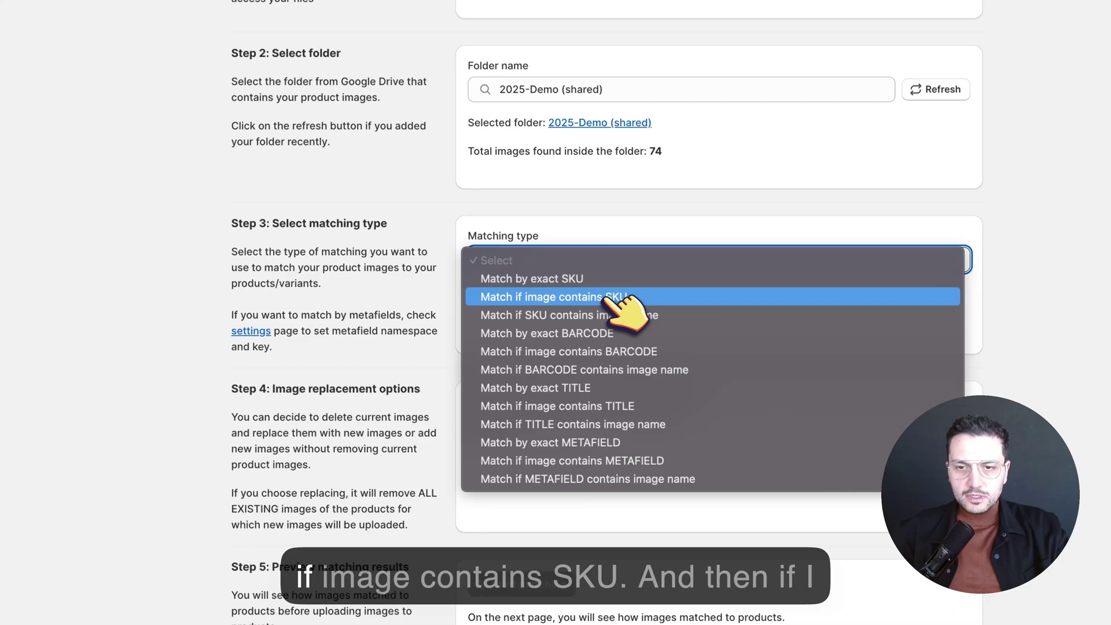
left_click(619, 307)
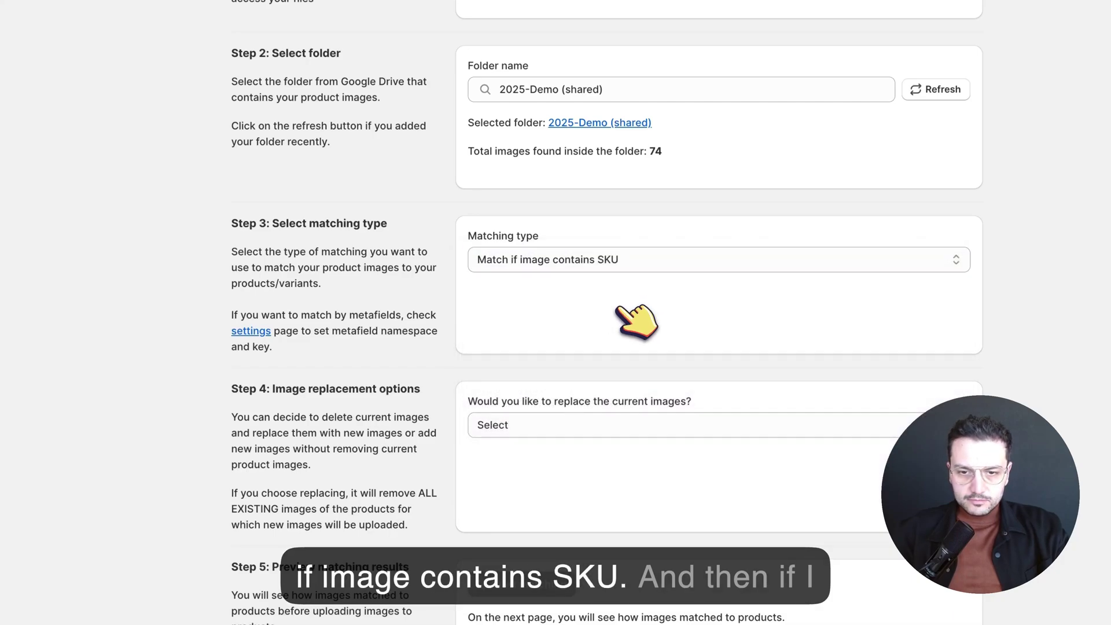
left_click(584, 428)
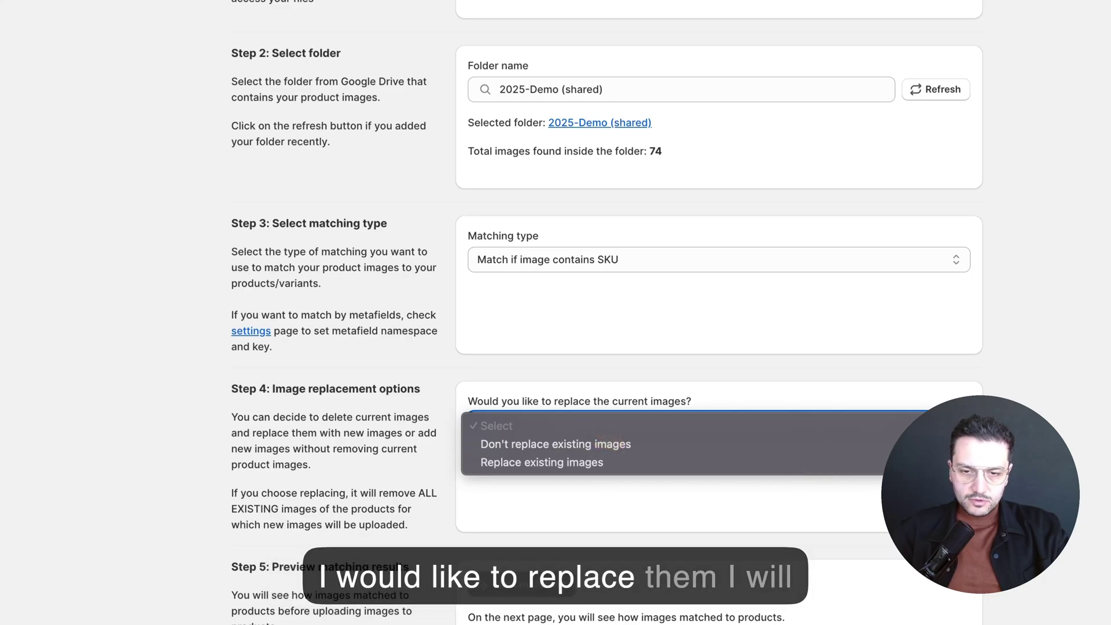
left_click(582, 462)
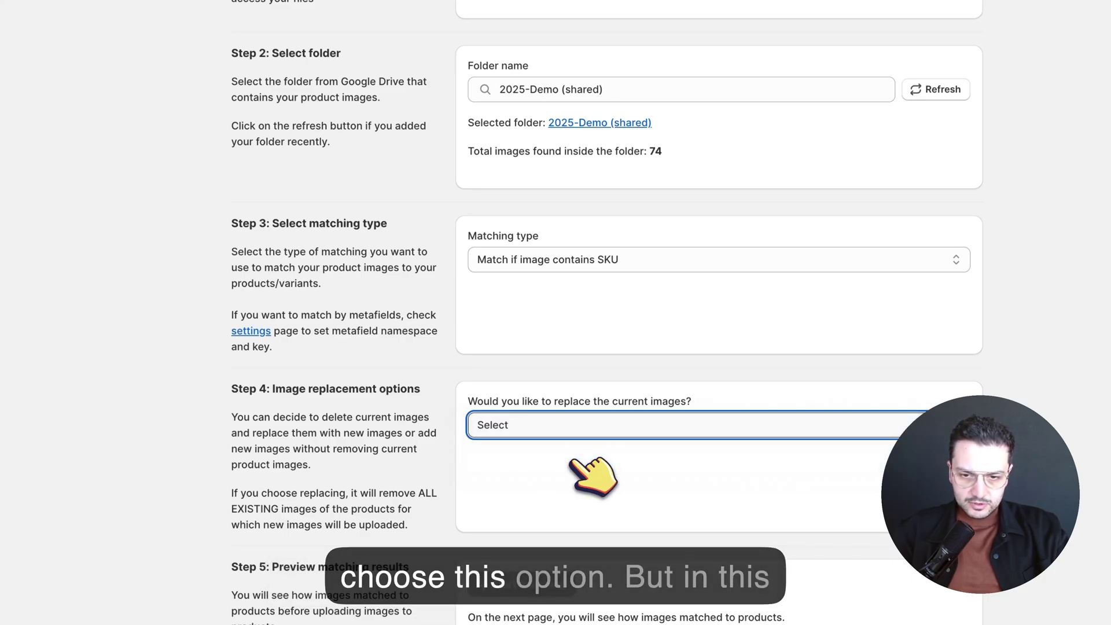
left_click(579, 426)
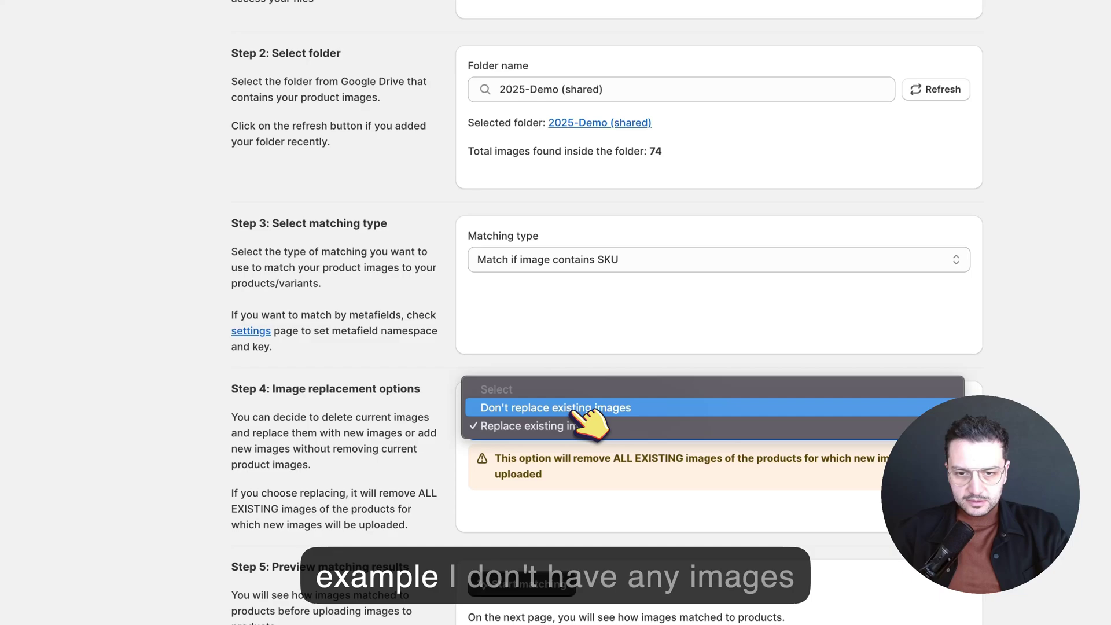
left_click(577, 406)
left_click(628, 499)
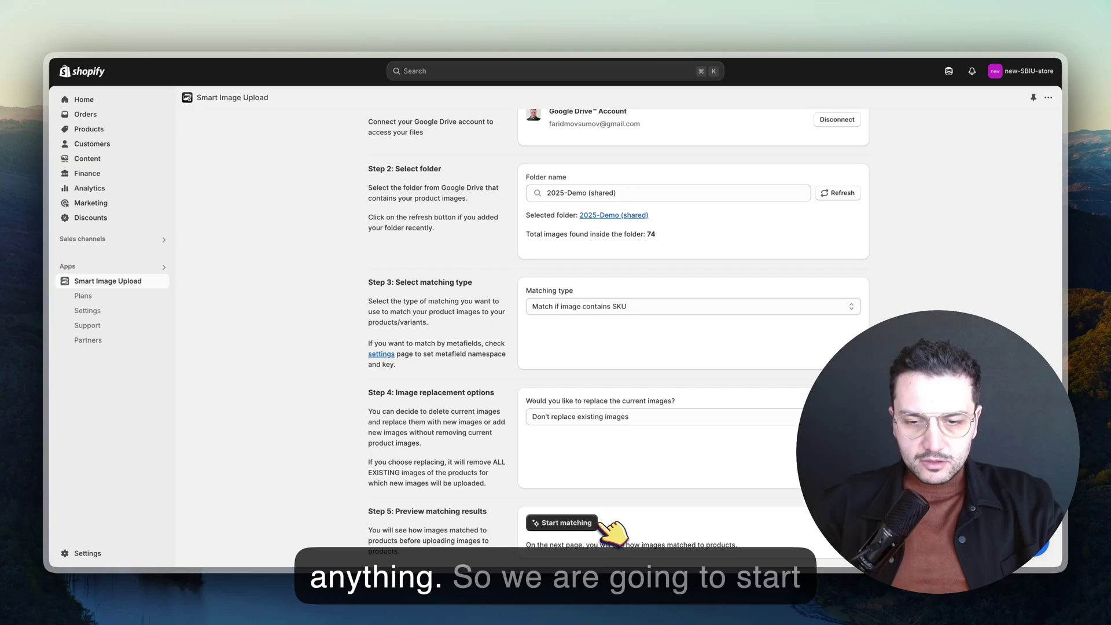
Start matching and confirm the results report 74 matched images.
left_click(573, 522)
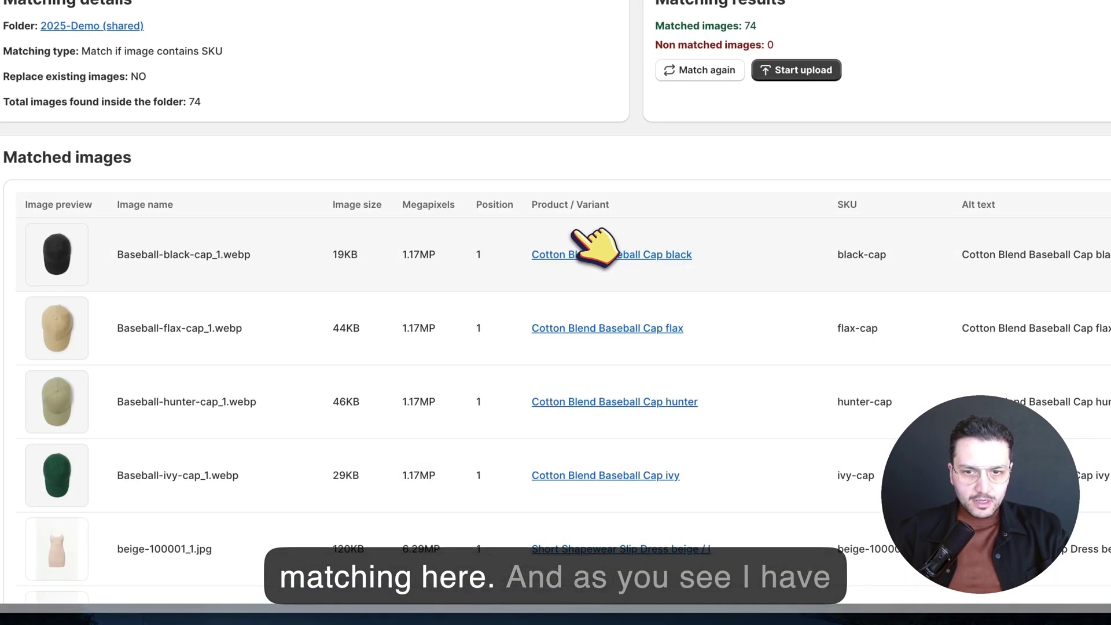
scroll(593, 243, "down", 3)
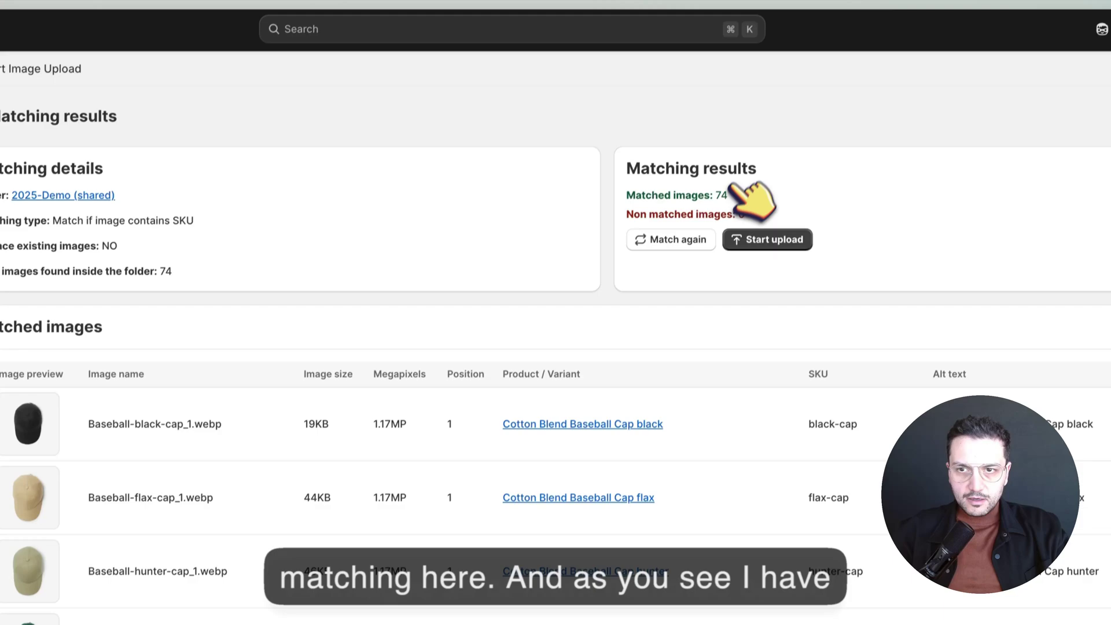
left_click_drag(737, 203, 610, 207)
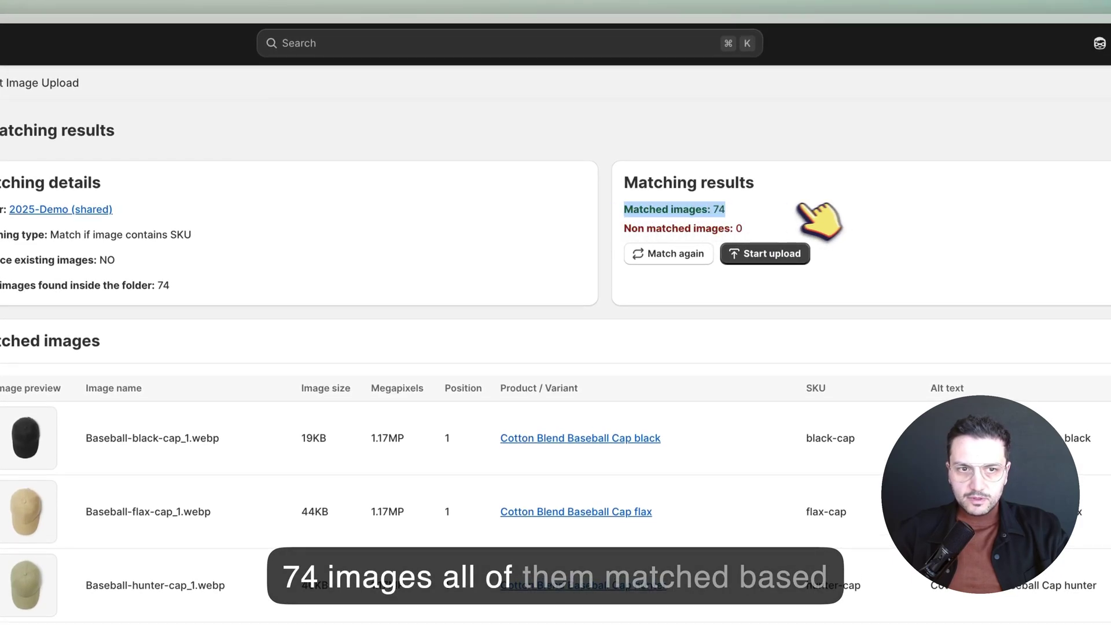
Check in the table that Hierro v8-orange_1 is matched to SKU v8-orange.
scroll(434, 307, "down", 5)
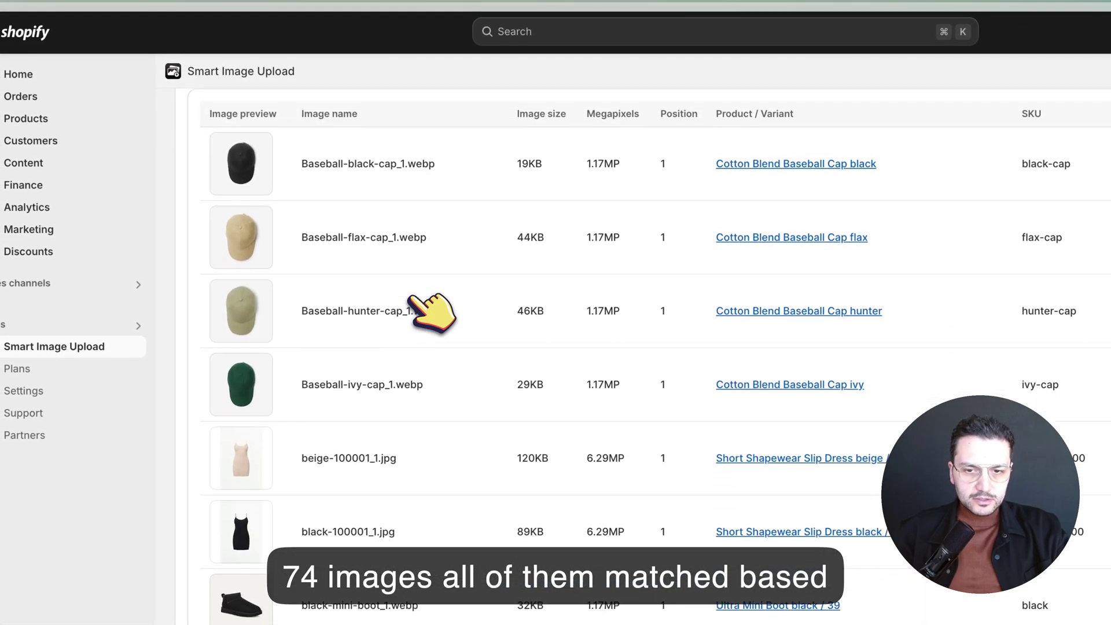
scroll(420, 304, "down", 1)
scroll(367, 268, "down", 10)
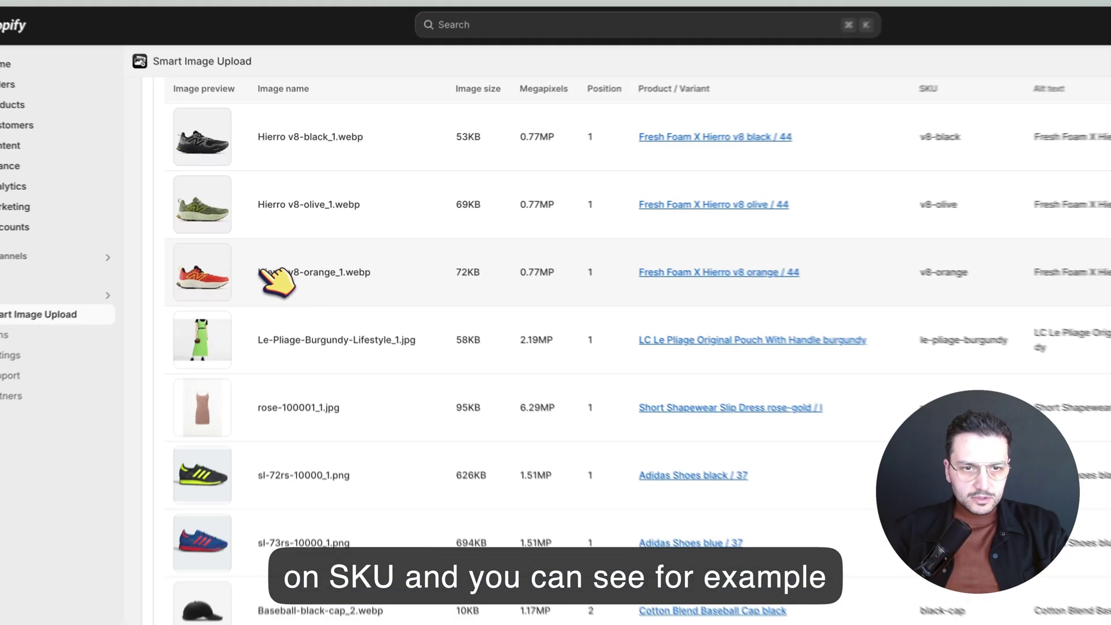
left_click_drag(274, 251, 358, 279)
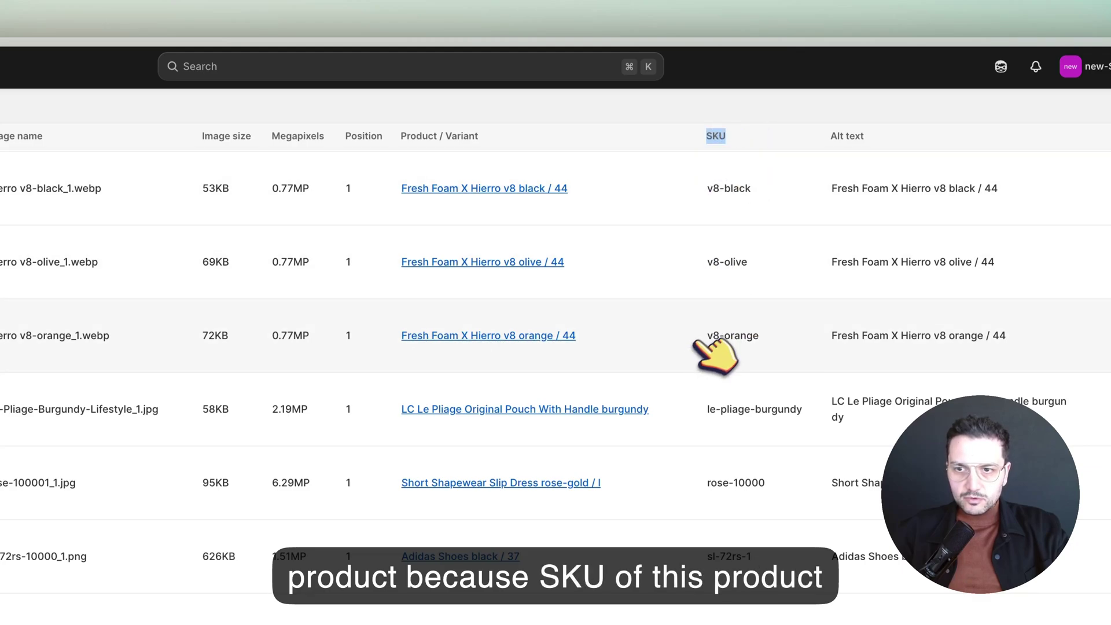
left_click_drag(704, 338, 769, 330)
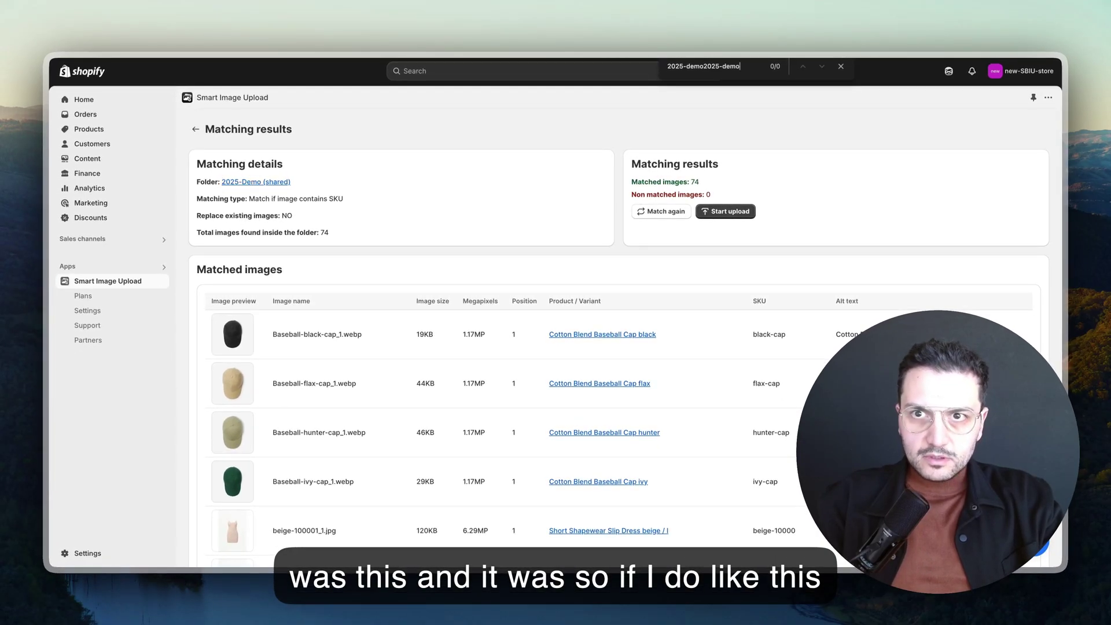
Search the matching results for v8-orange and step through the first matched images.
key("super+f")
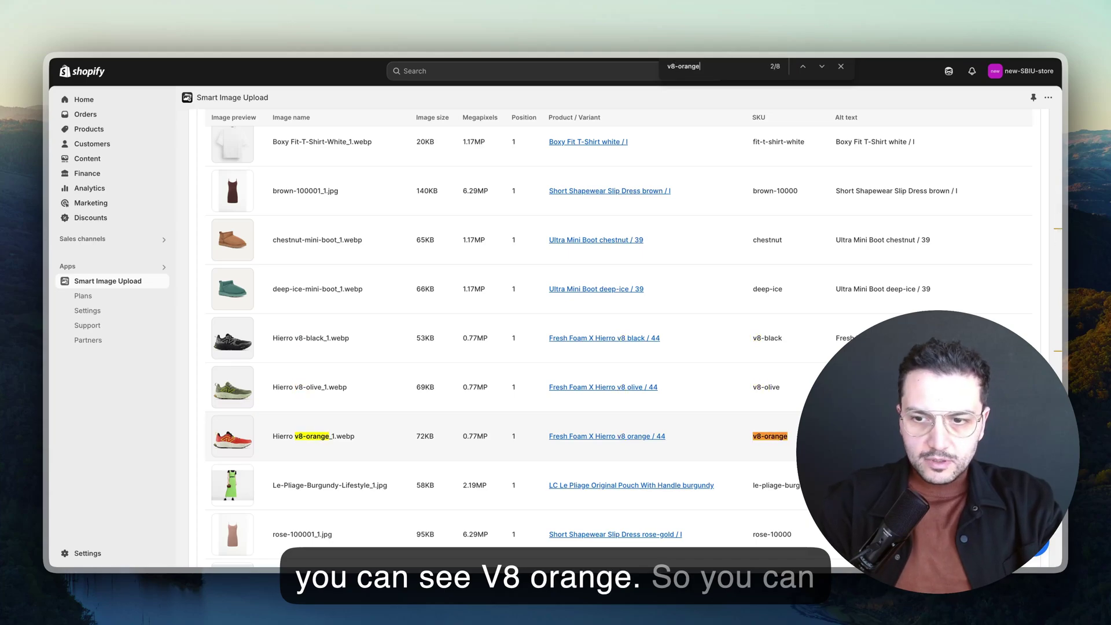
key("Return")
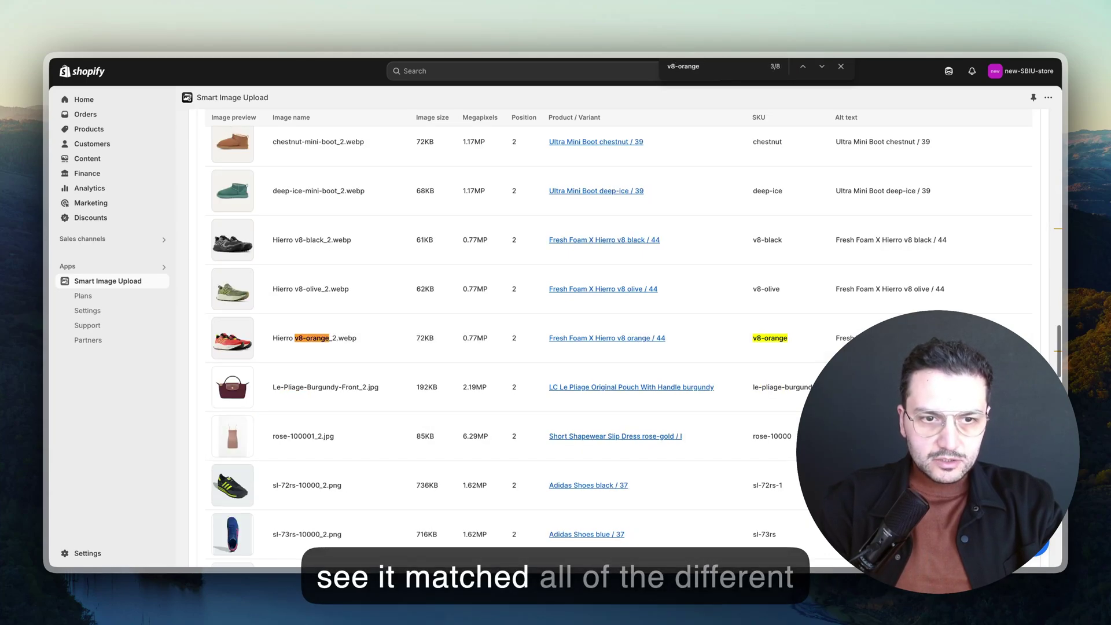
key("Return")
key("Return")
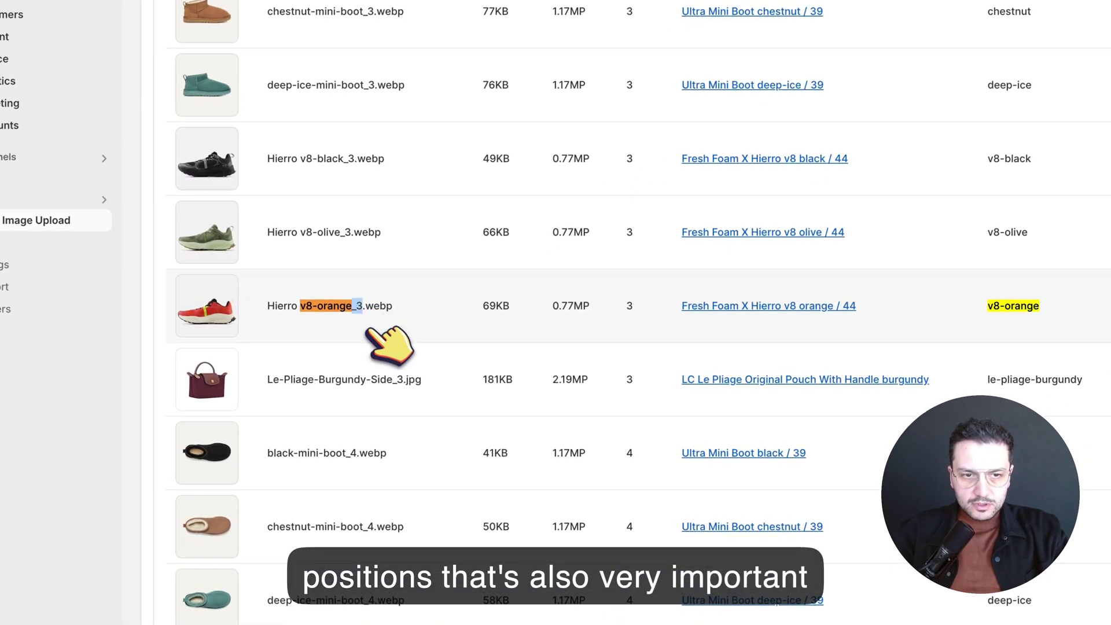
scroll(289, 333, "down", 8)
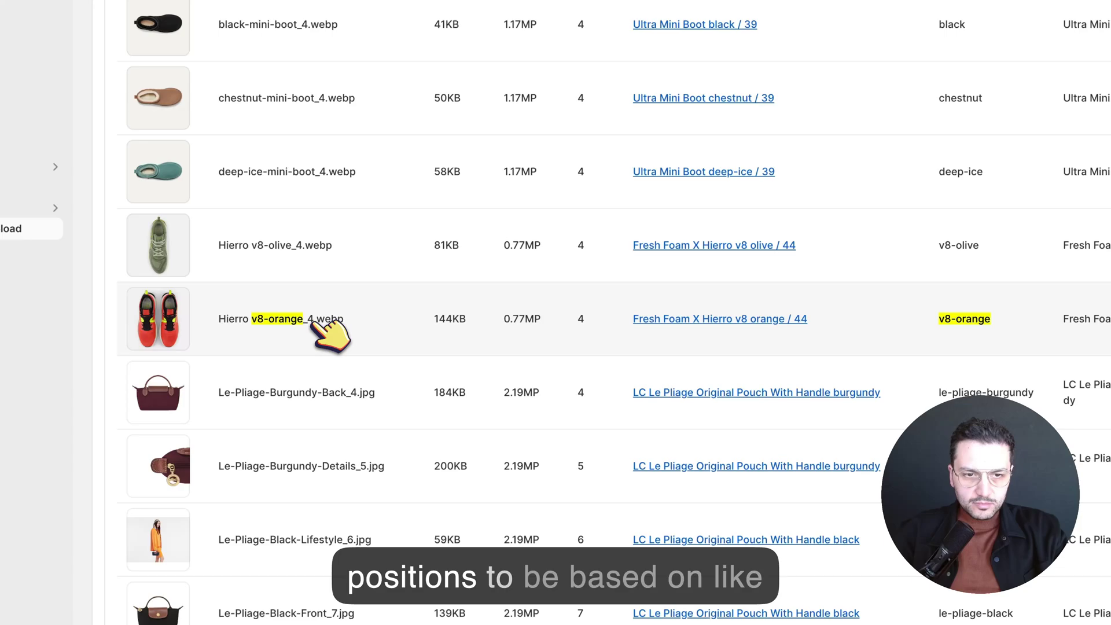
scroll(320, 320, "up", 2)
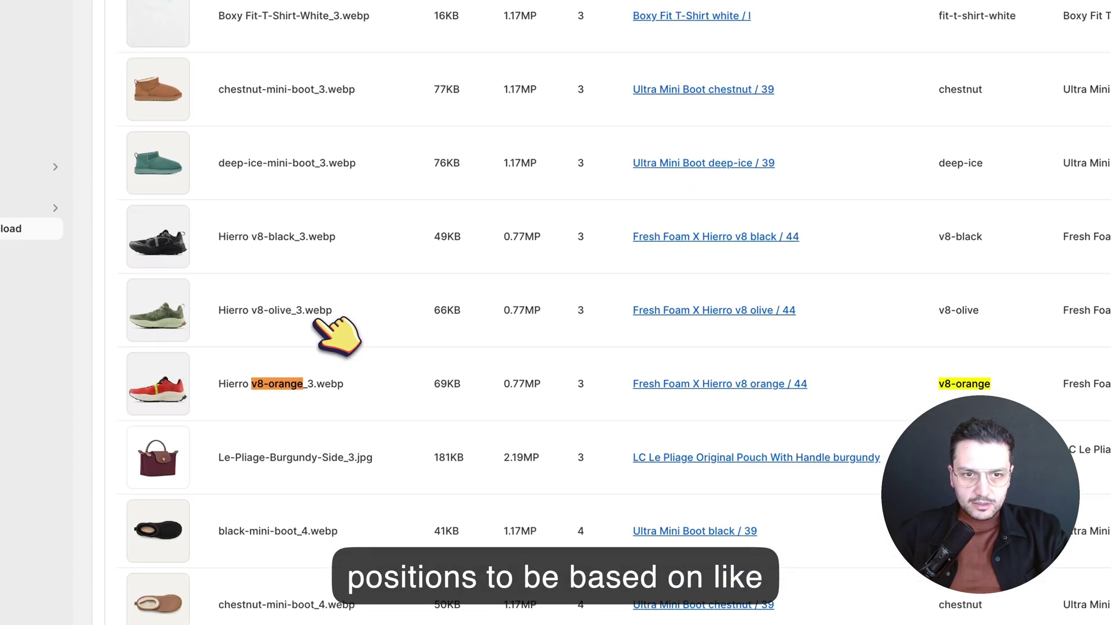
scroll(315, 320, "down", 2)
scroll(315, 320, "up", 10)
scroll(316, 320, "down", 6)
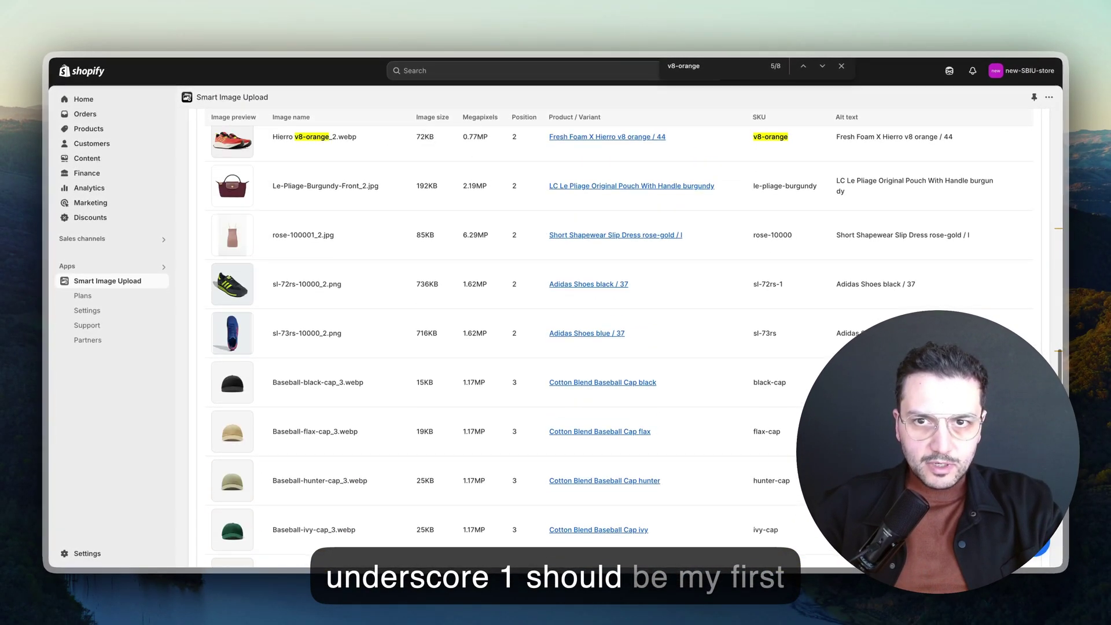
scroll(619, 335, "up", 5)
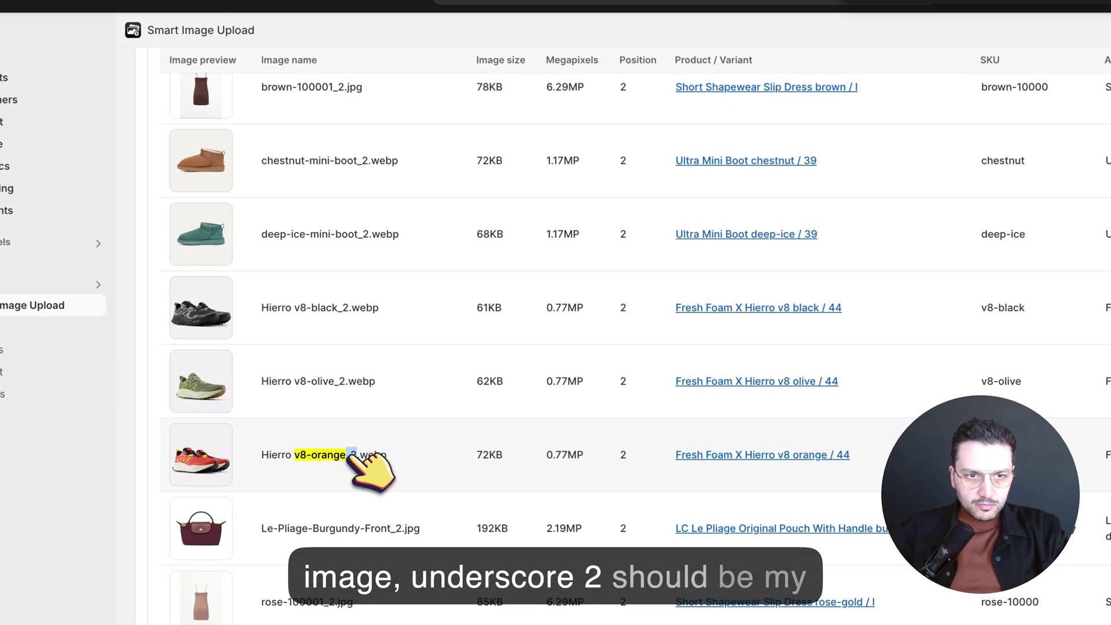
scroll(345, 386, "up", 4)
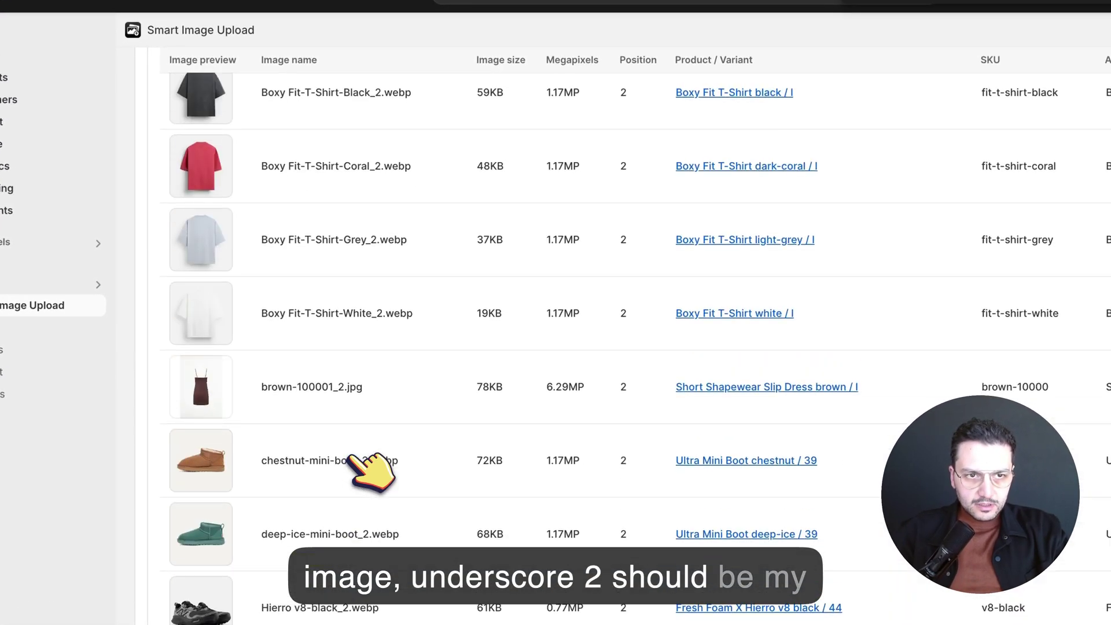
scroll(370, 469, "up", 20)
scroll(370, 469, "down", 12)
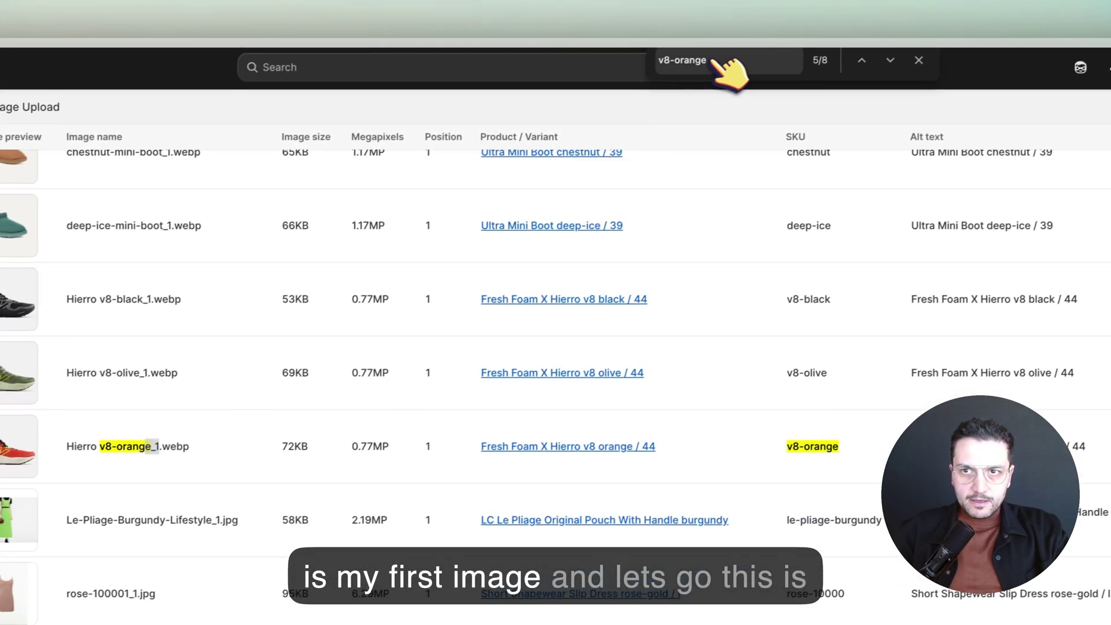
Step through the v8-orange_2 to _4 matches, confirming position 4 follows the file-name number.
key("Return")
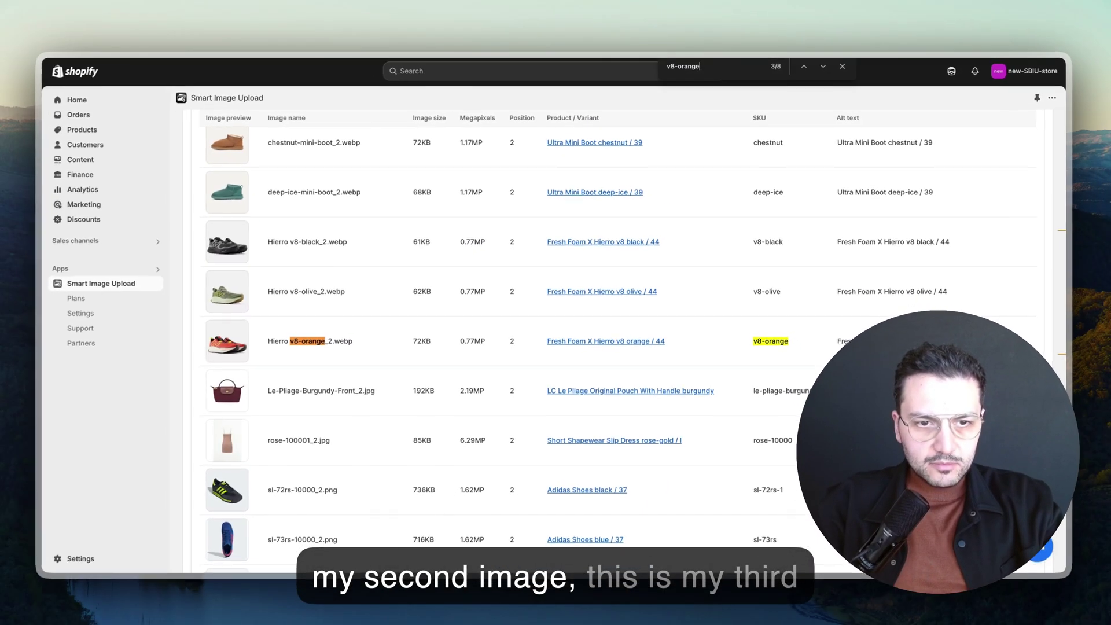
key("Return")
key("Return")
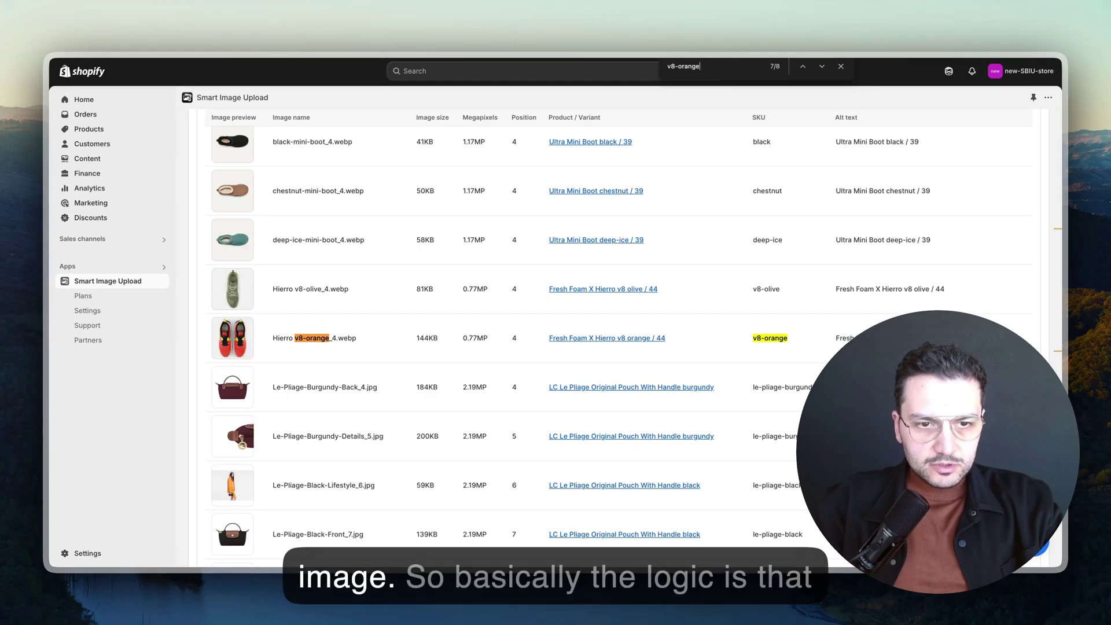
key("Return")
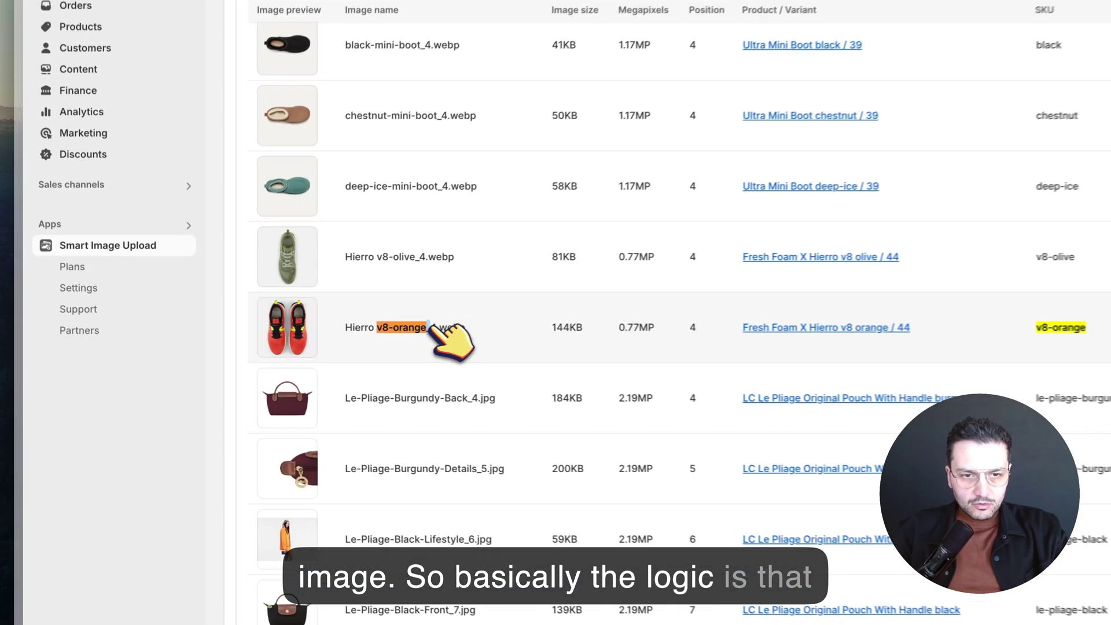
left_click_drag(329, 338, 337, 338)
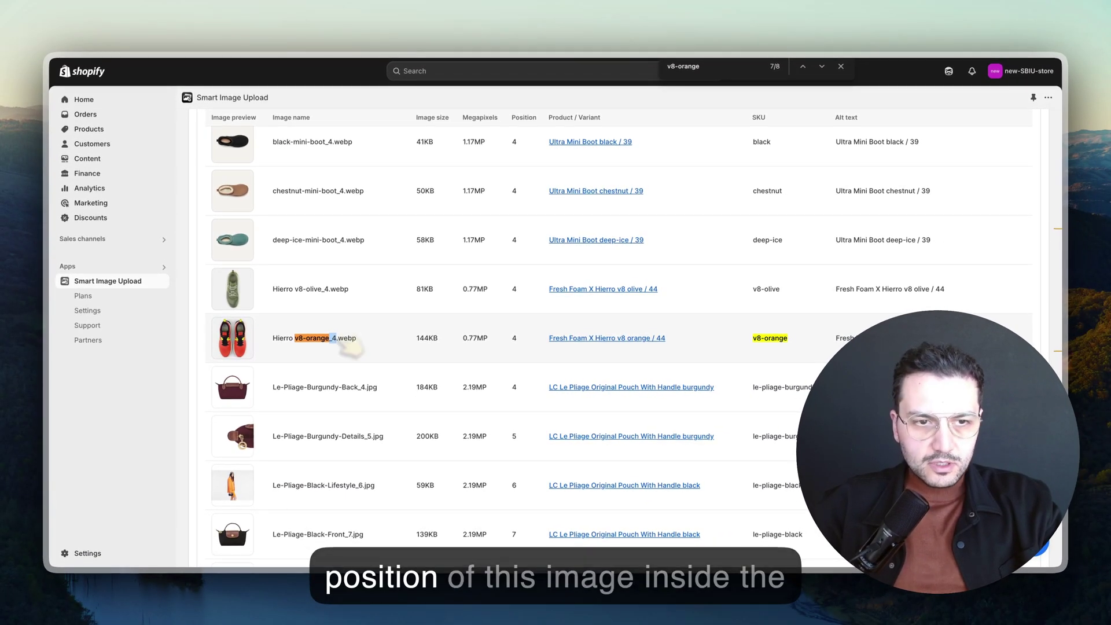
scroll(348, 349, "down", 7)
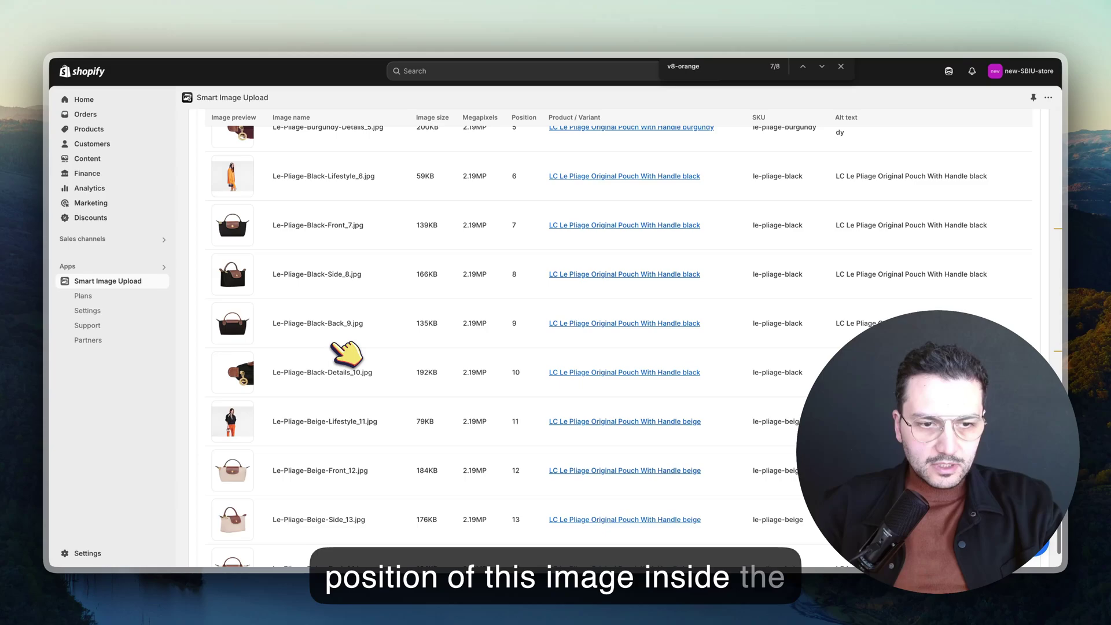
scroll(345, 350, "up", 15)
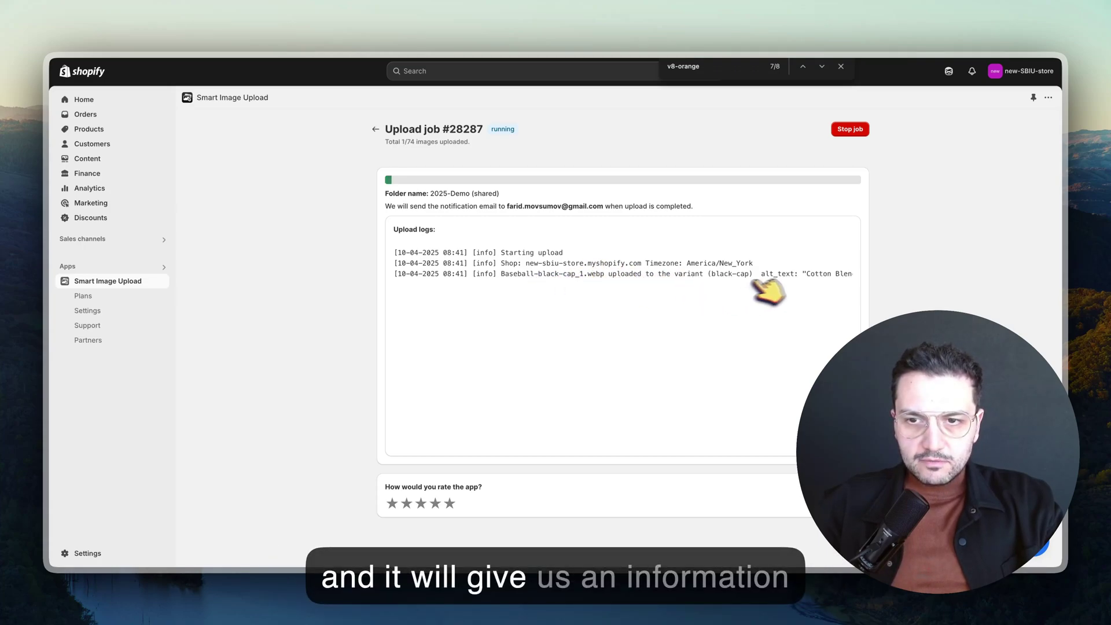
Review upload job #28287 finishing at 74/74, highlighting the first image's alt text.
scroll(647, 289, "right", 1)
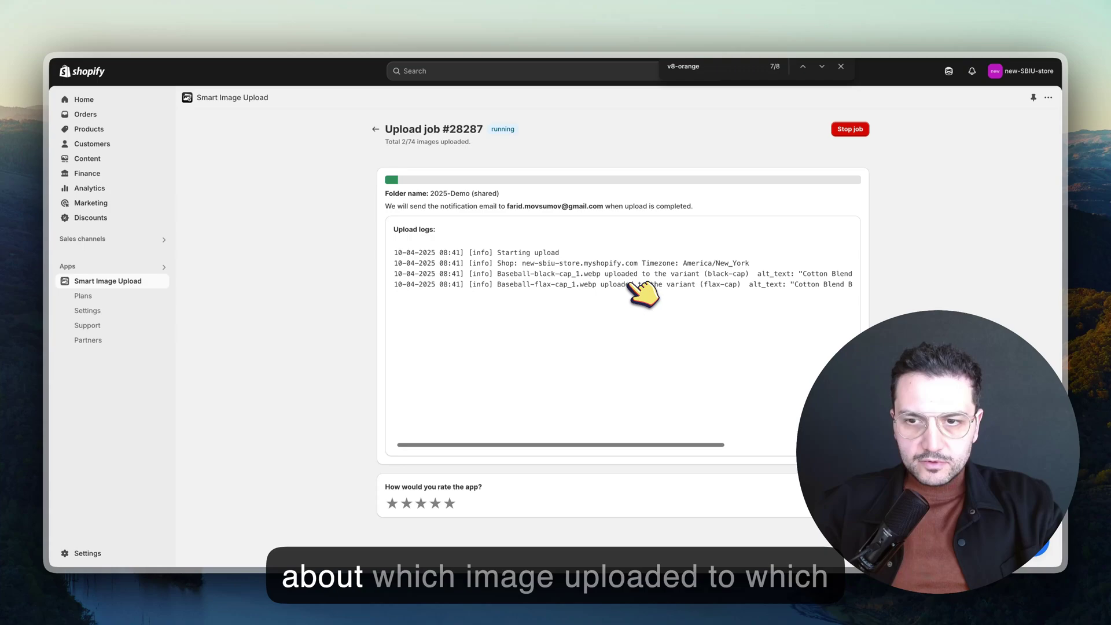
scroll(656, 292, "right", 2)
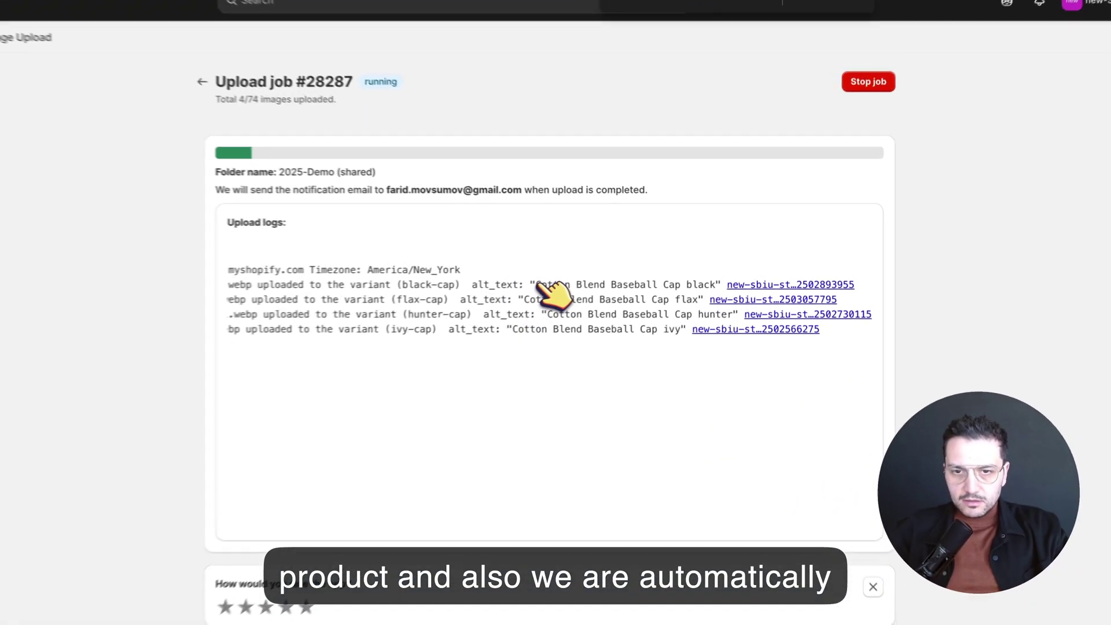
left_click_drag(613, 274, 747, 274)
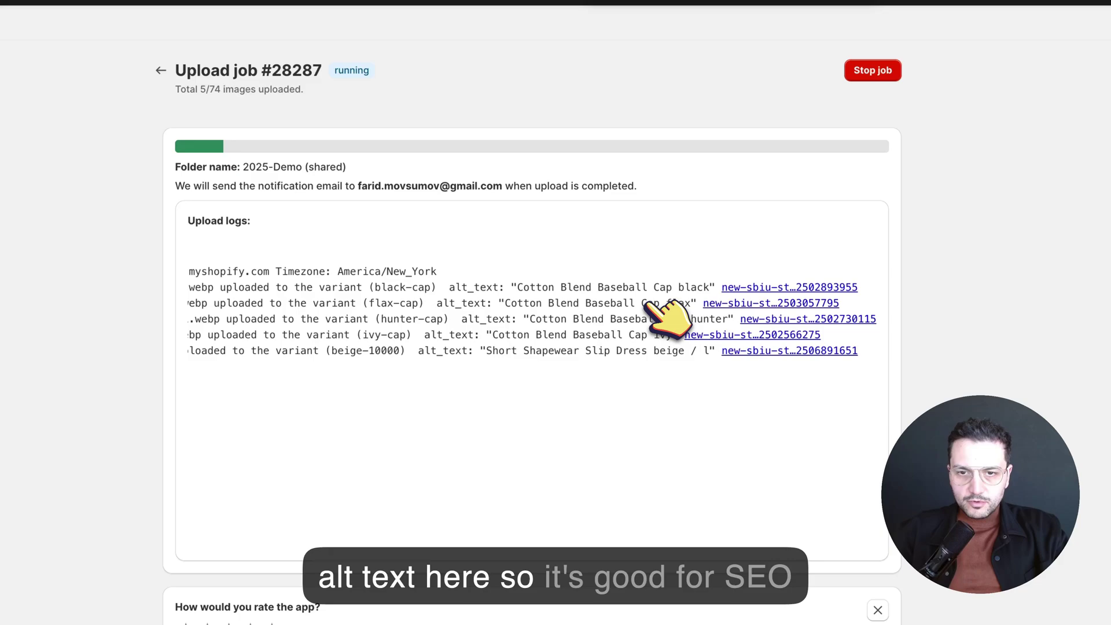
scroll(659, 315, "left", 8)
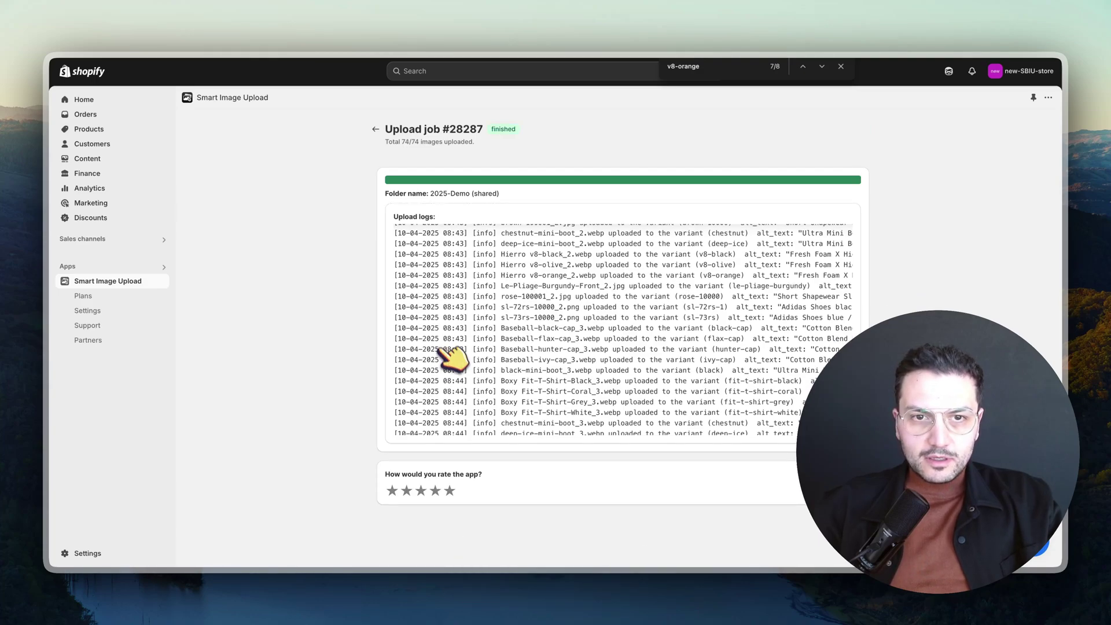
scroll(460, 350, "down", 1)
scroll(466, 348, "up", 10)
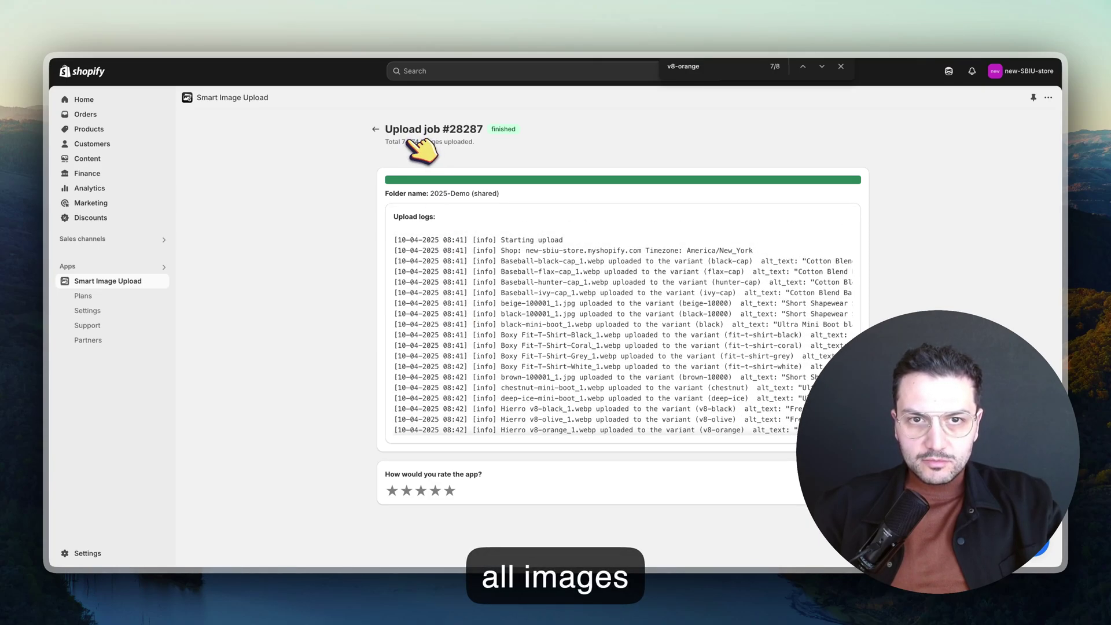
scroll(454, 275, "down", 10)
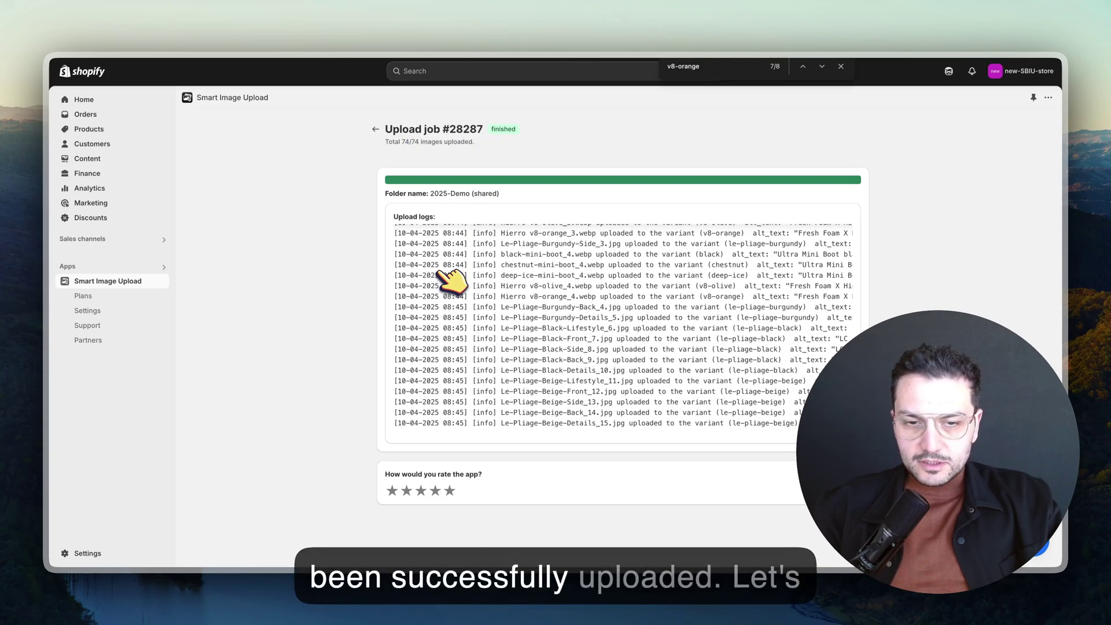
scroll(454, 281, "up", 10)
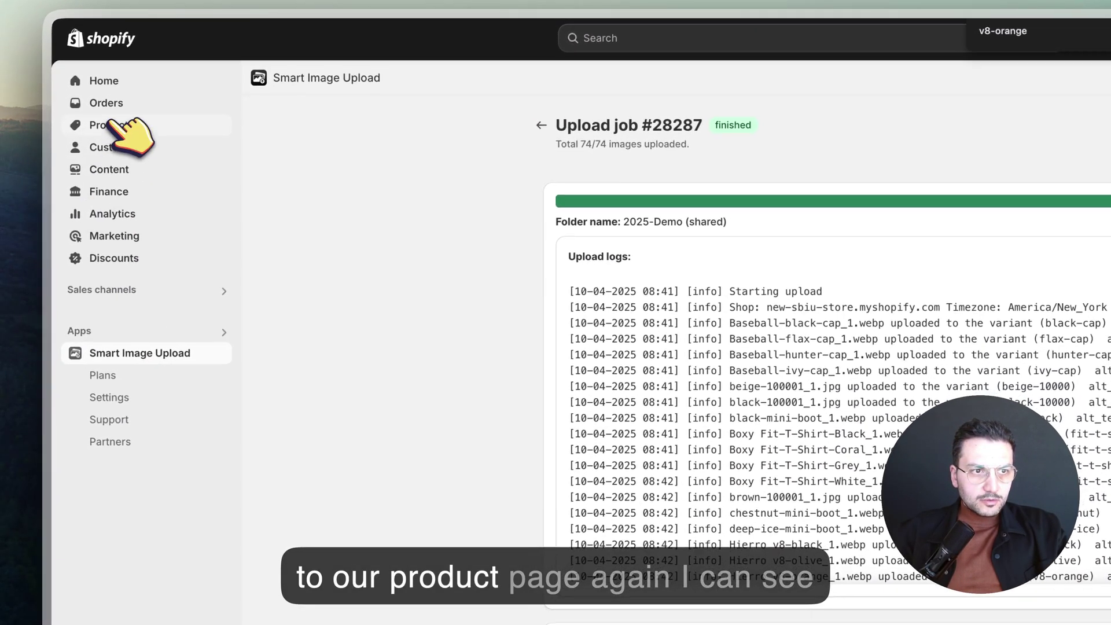
Open Fresh Foam X Hierro v8 from Products and show all its media images.
left_click(132, 127)
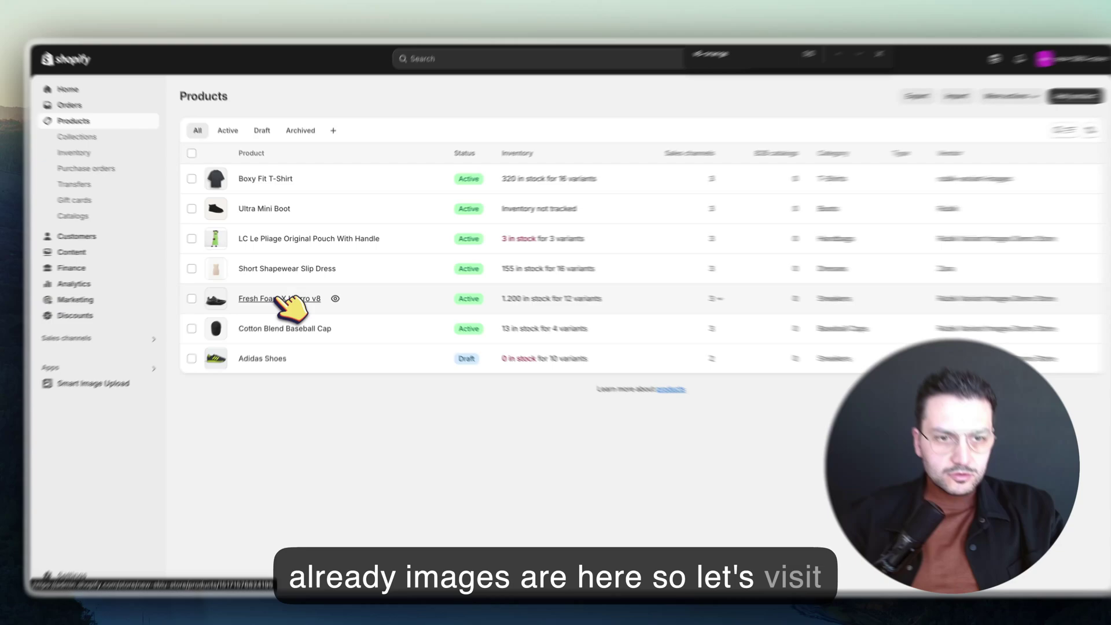
left_click(280, 295)
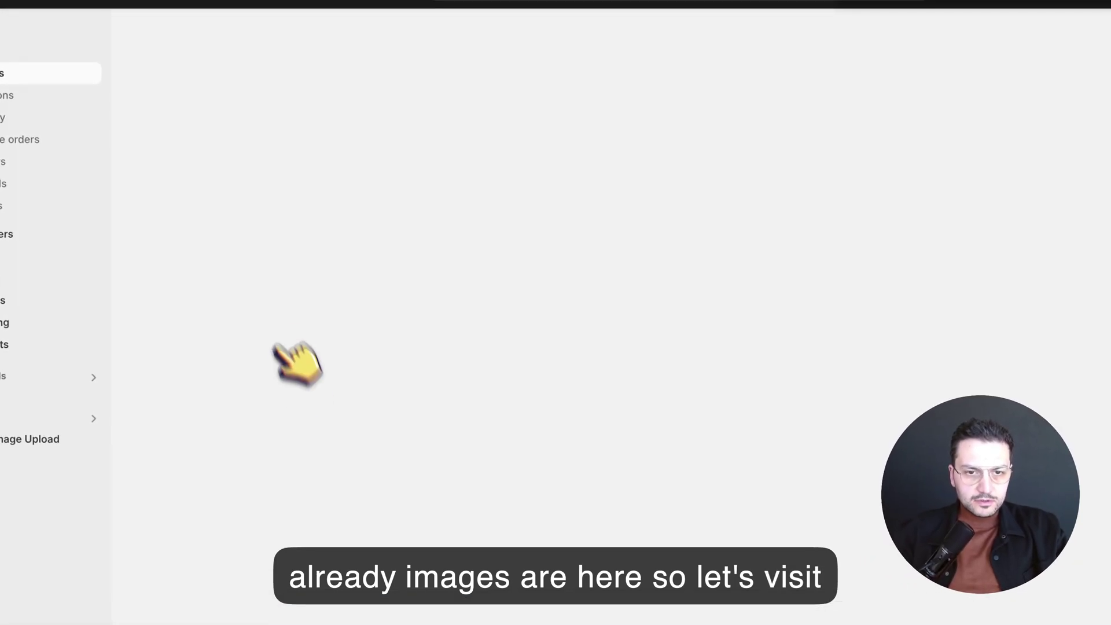
scroll(509, 384, "down", 3)
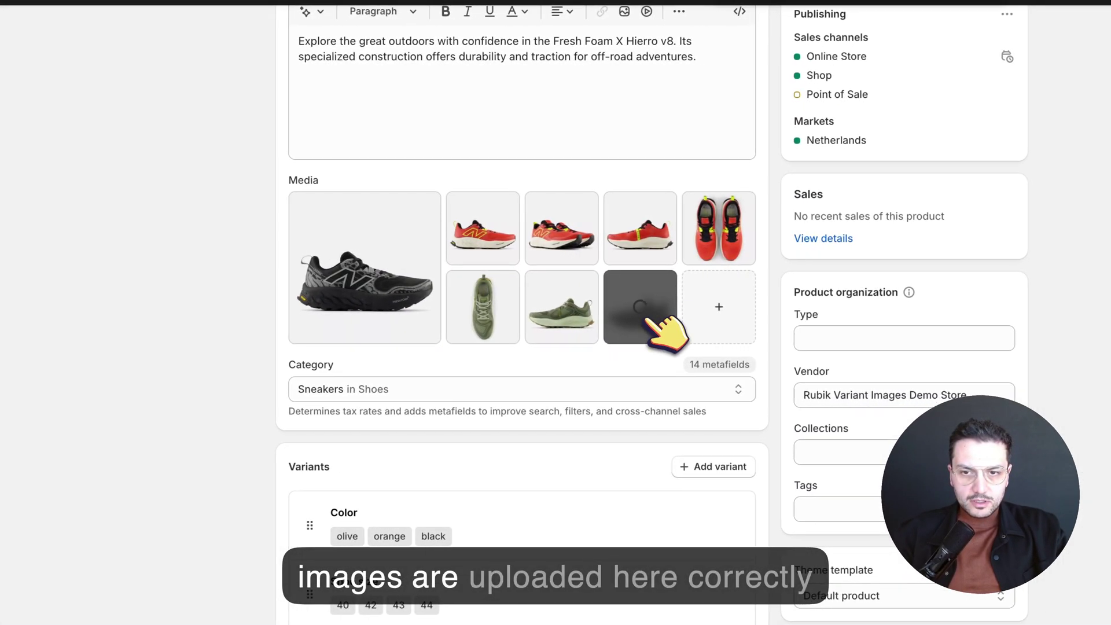
left_click(764, 309)
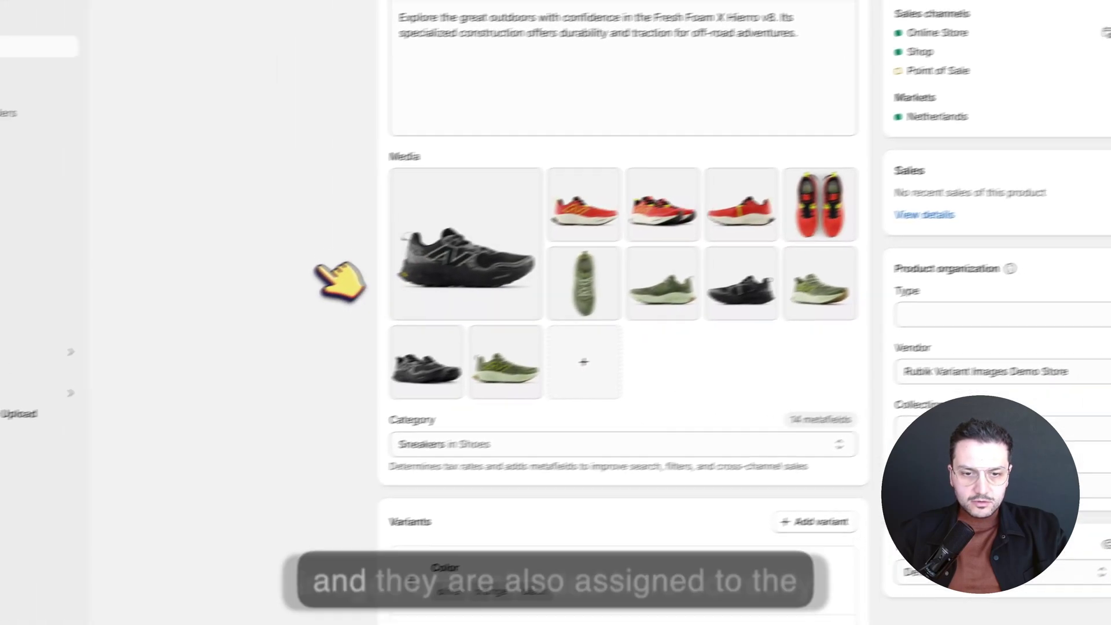
Expand the olive, orange and black variant groups to see their images.
scroll(237, 278, "down", 4)
scroll(376, 282, "down", 5)
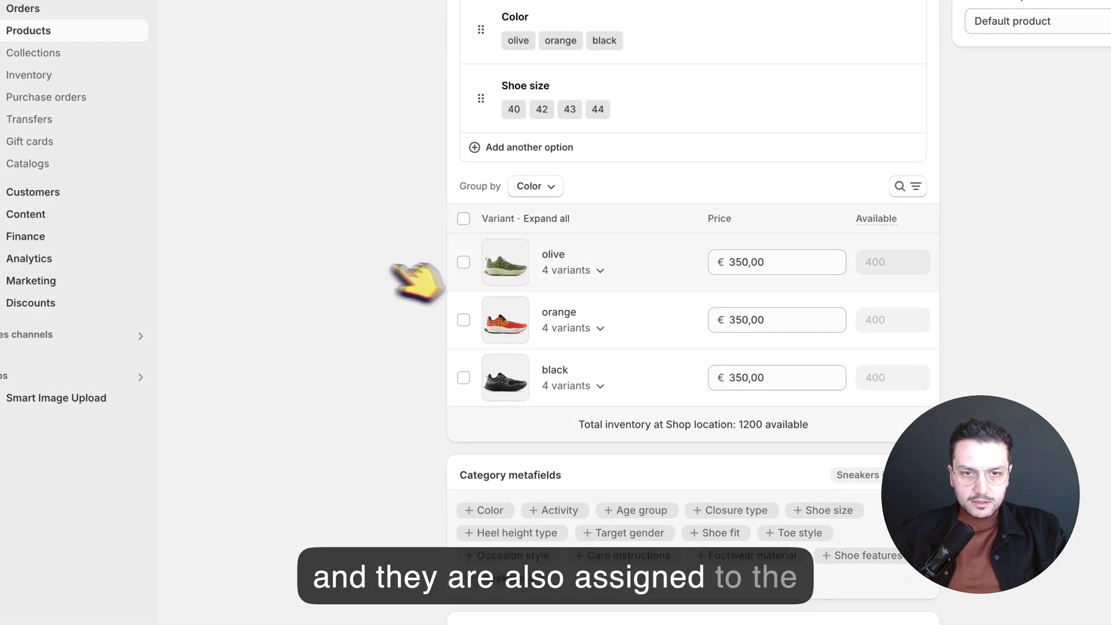
left_click(584, 275)
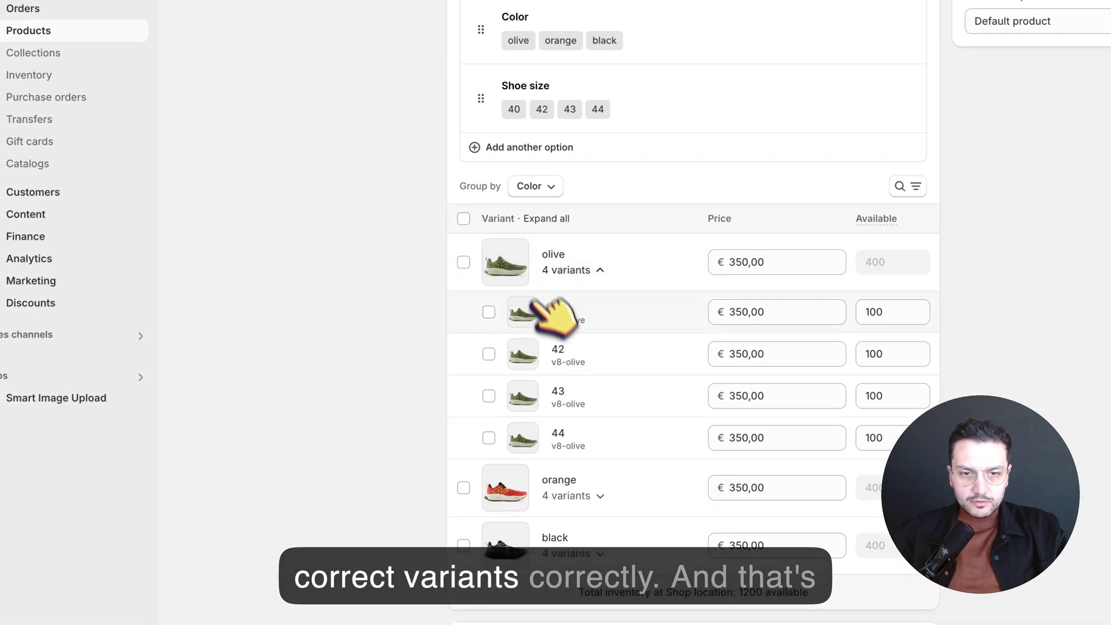
scroll(537, 419, "down", 2)
left_click(570, 391)
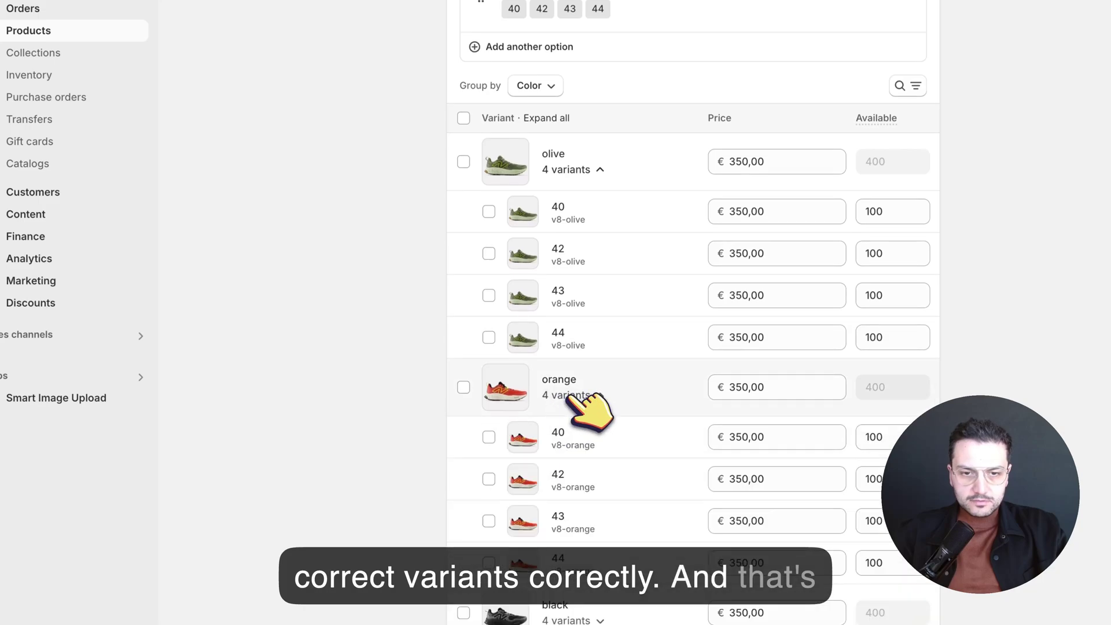
scroll(512, 399, "down", 4)
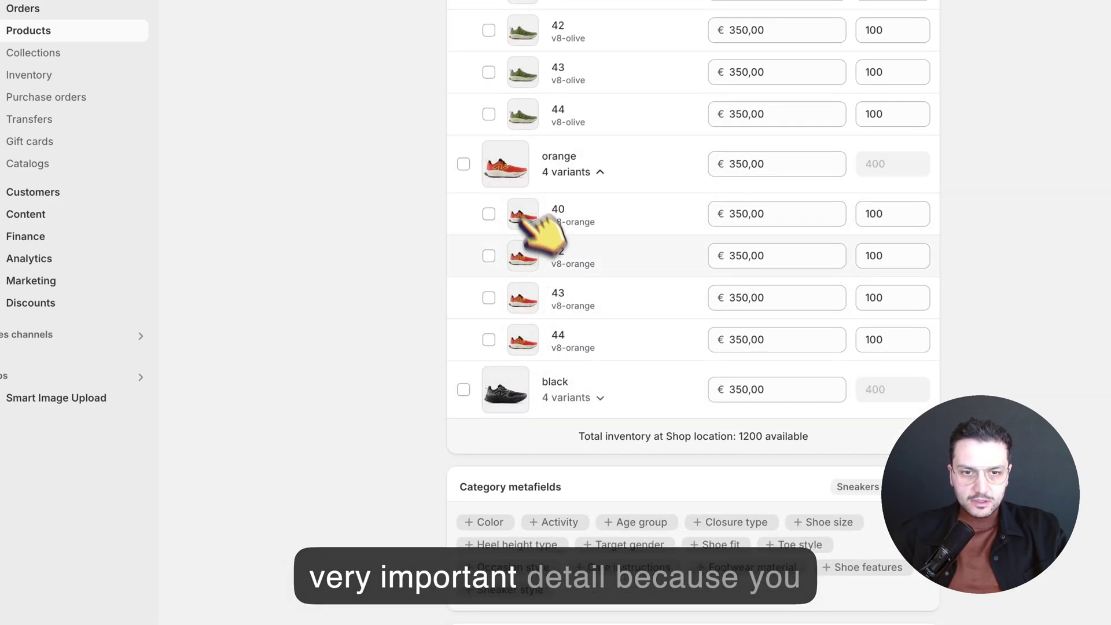
left_click(580, 398)
Look over the variant images, then go back to the products list.
scroll(565, 397, "down", 2)
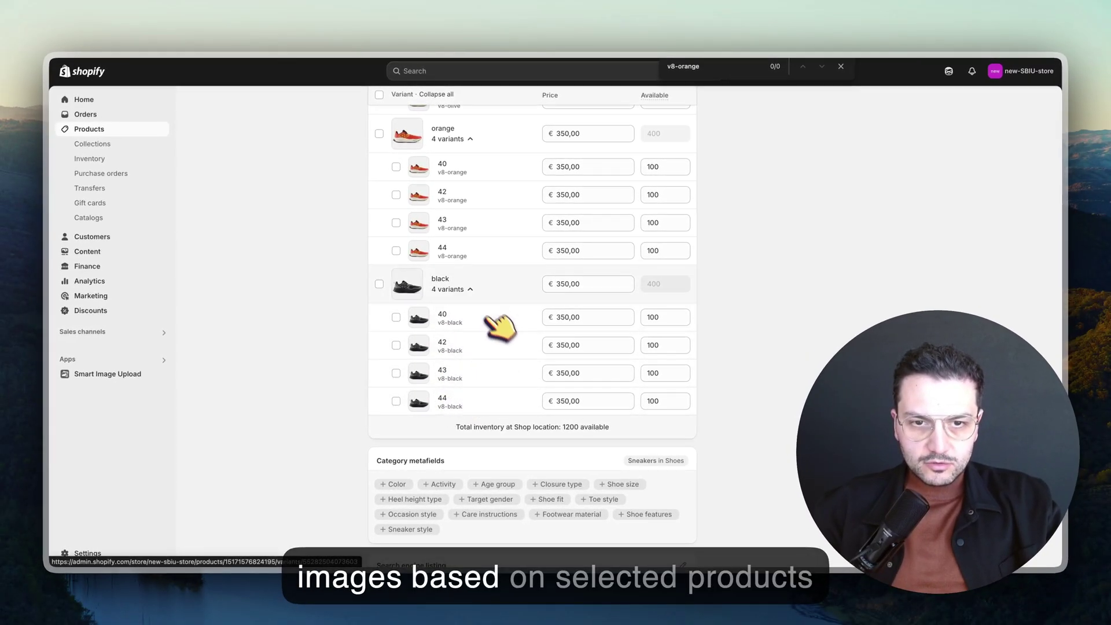
scroll(469, 419, "up", 6)
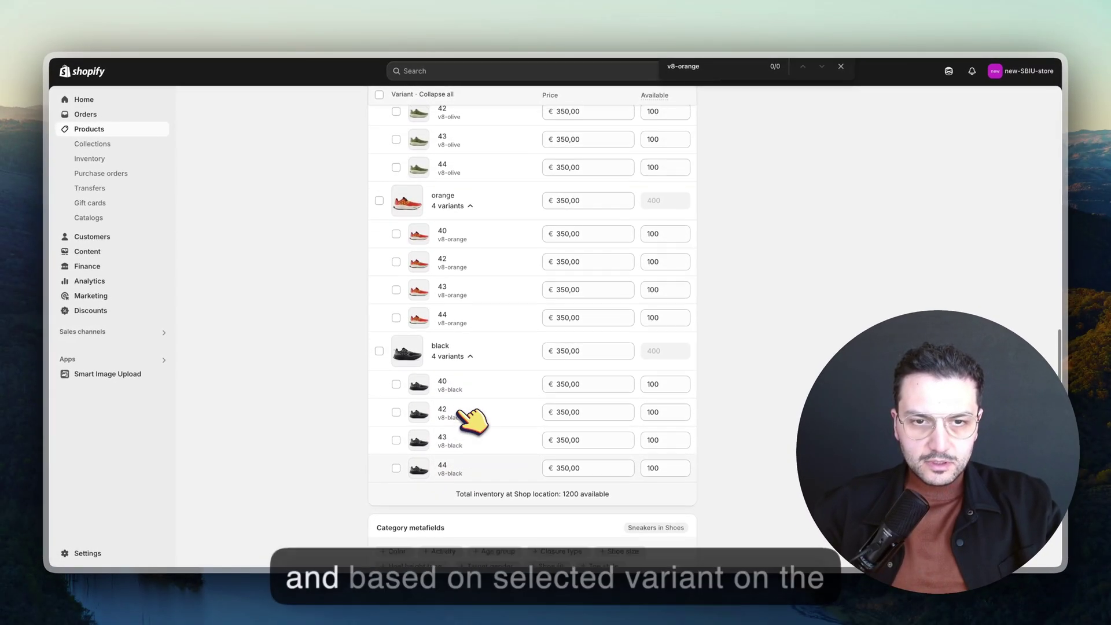
scroll(469, 419, "up", 7)
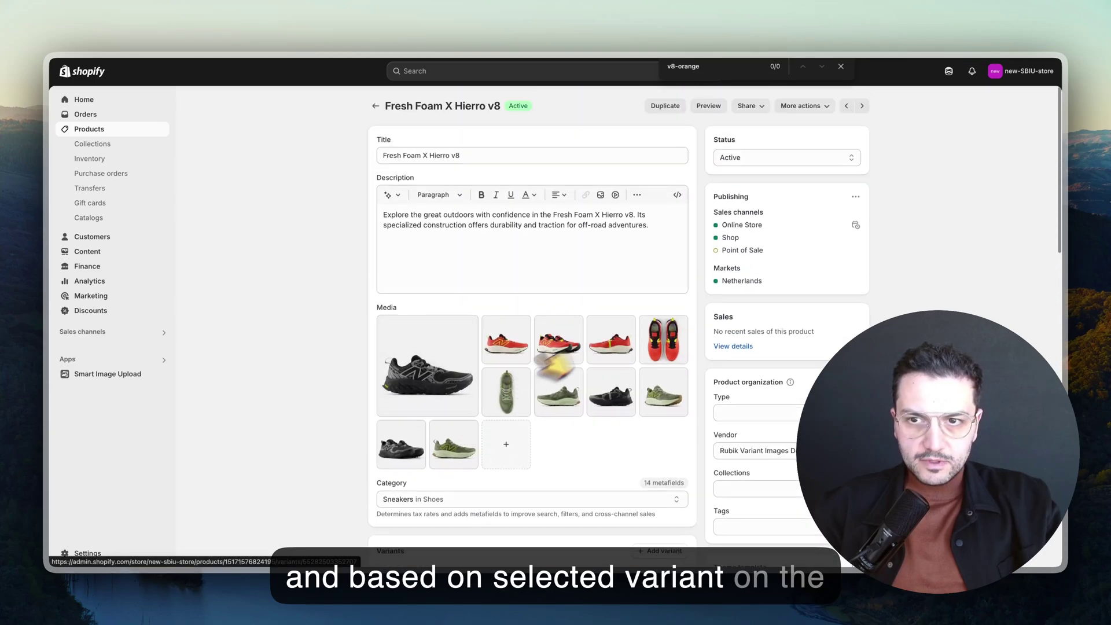
scroll(640, 317, "down", 14)
scroll(492, 320, "up", 4)
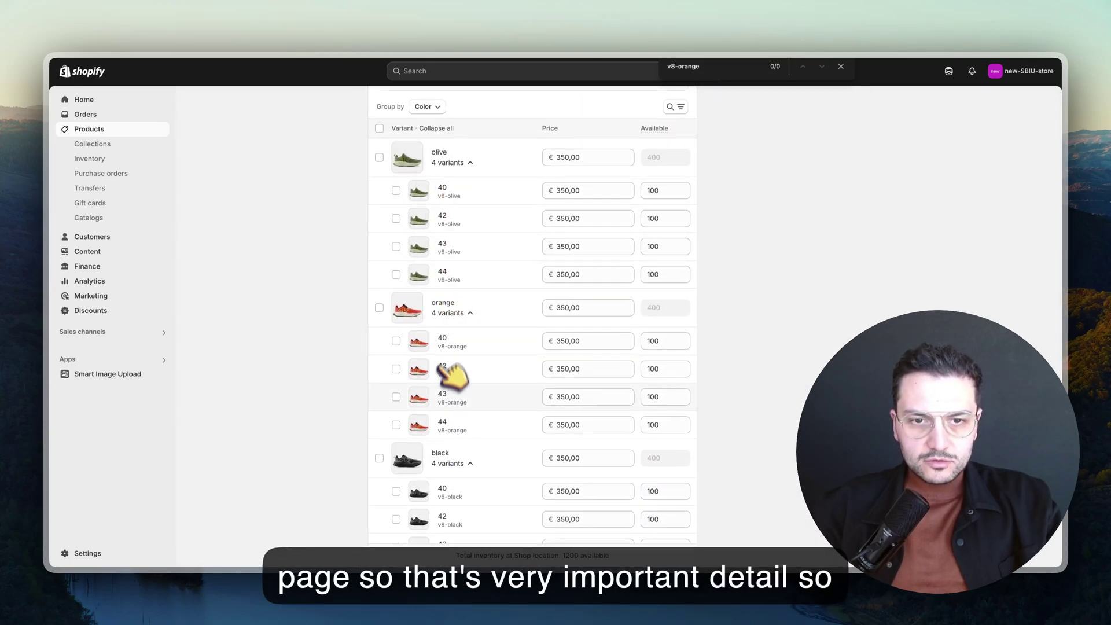
scroll(453, 375, "up", 10)
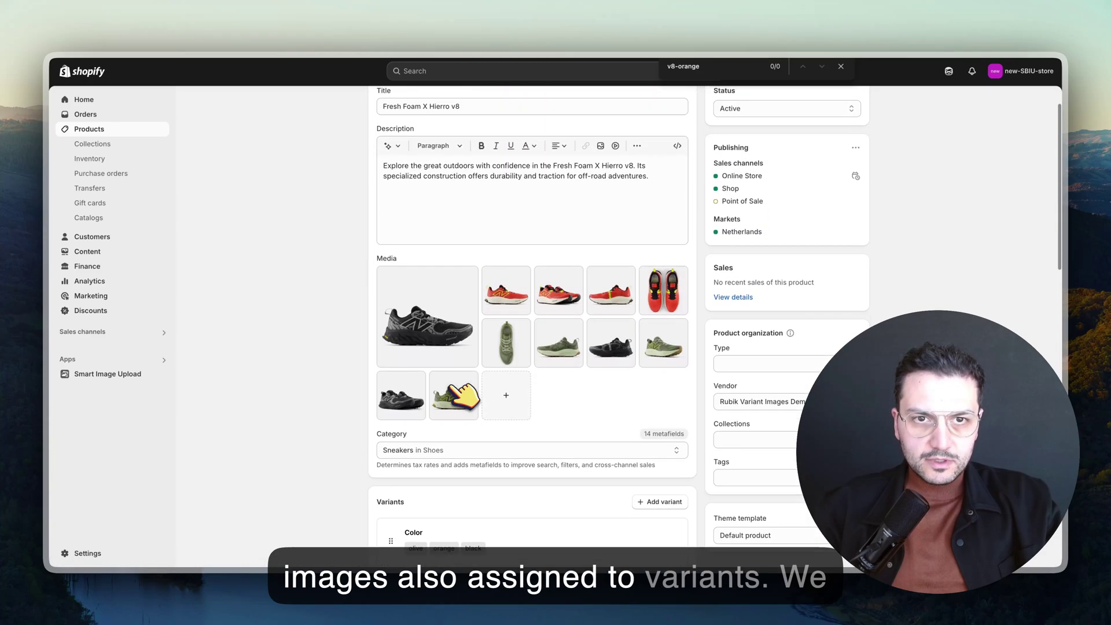
key("alt+Left")
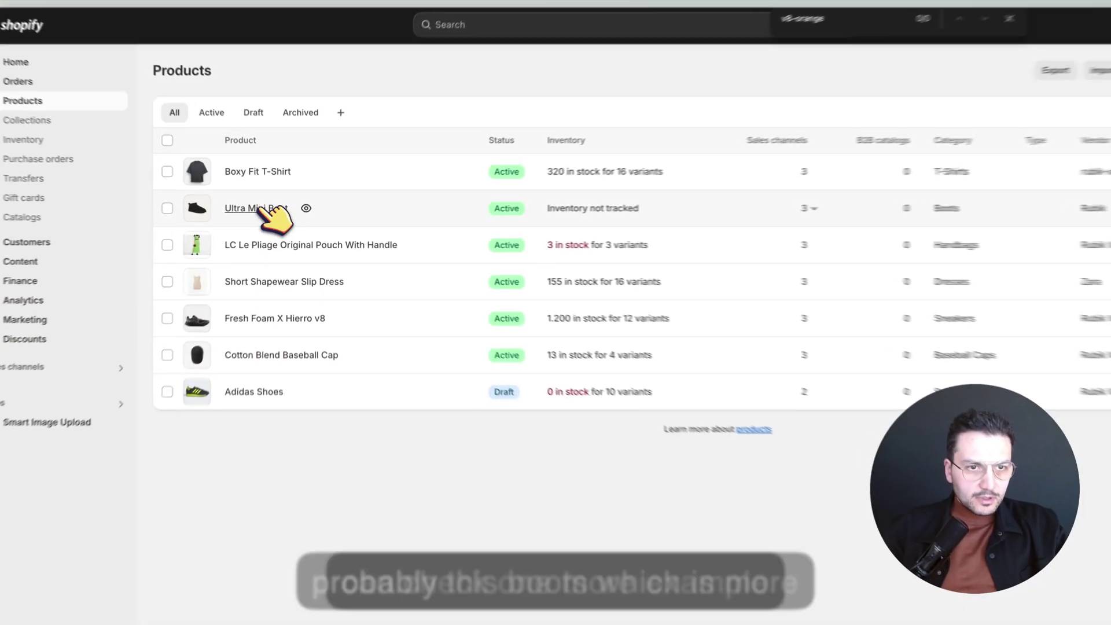
Open the Ultra Mini Boot product and show all its media images.
left_click(272, 212)
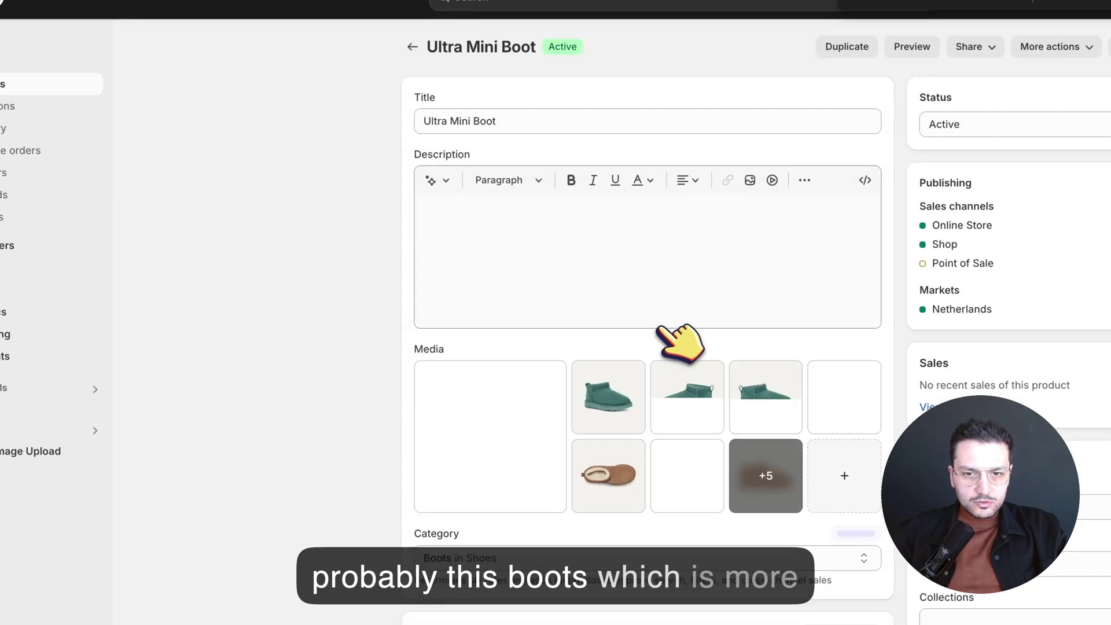
scroll(677, 342, "down", 3)
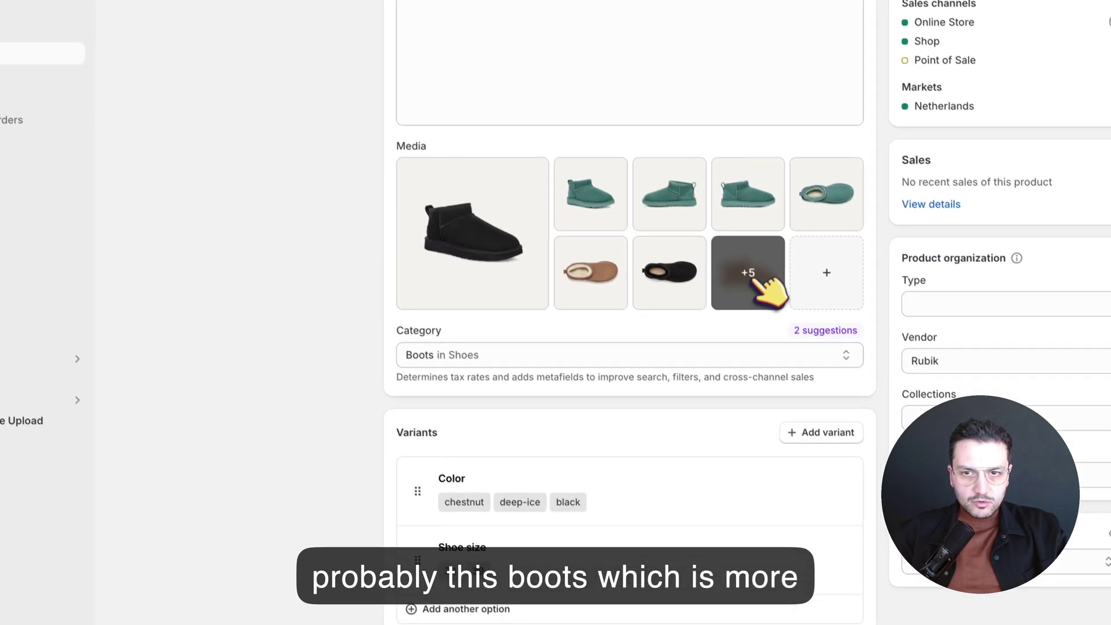
left_click(758, 280)
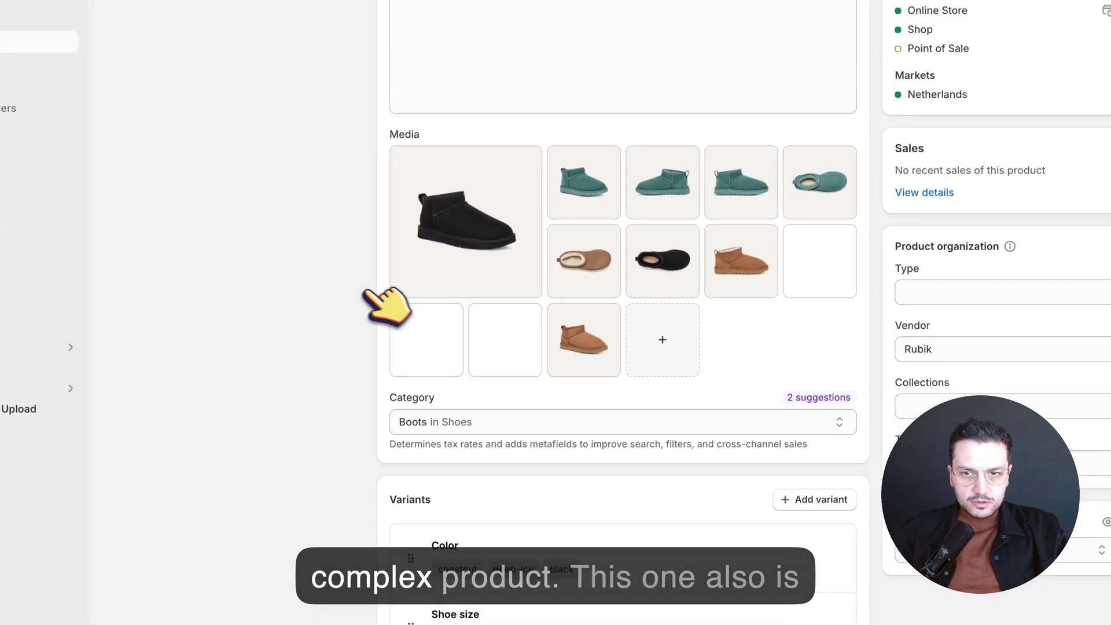
scroll(378, 301, "down", 8)
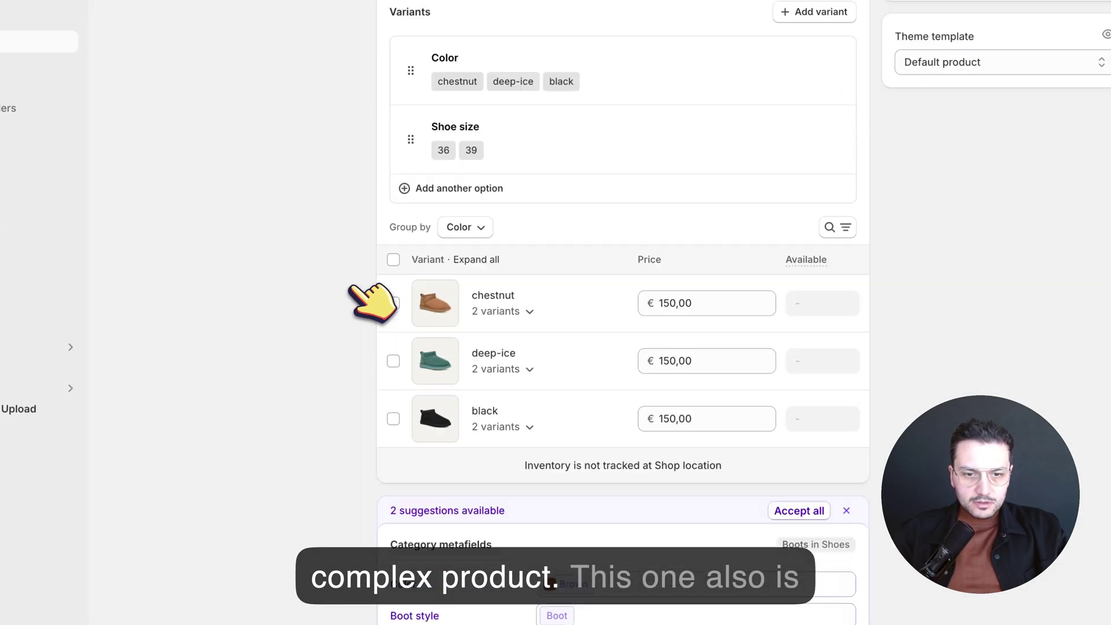
scroll(376, 292, "down", 3)
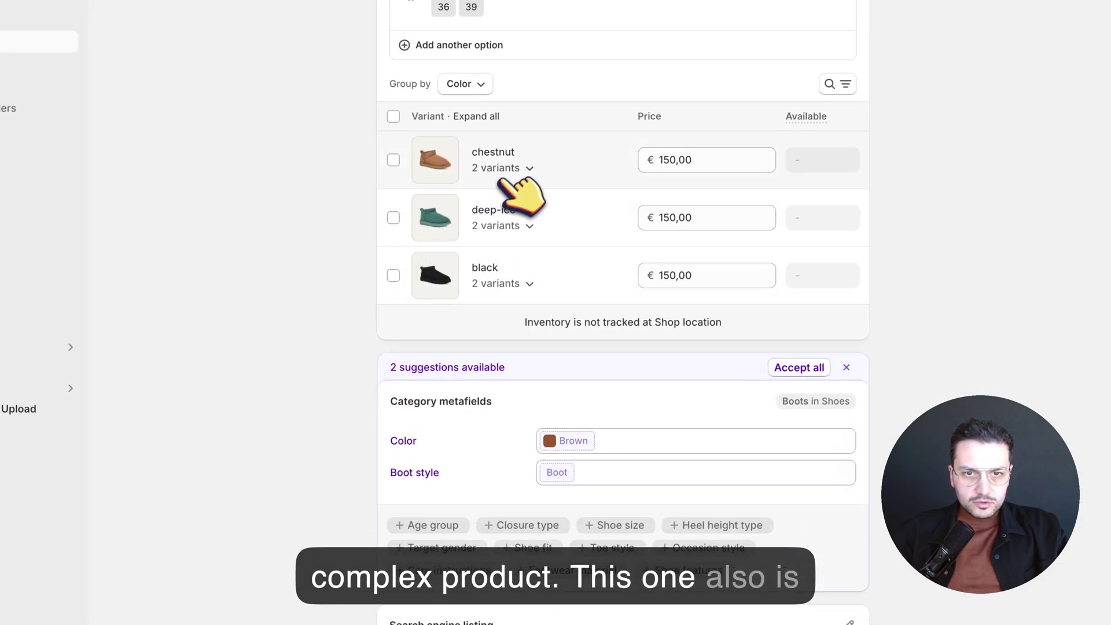
Expand the chestnut, deep-ice and black variant groups, then go to Smart Image Upload.
left_click(526, 168)
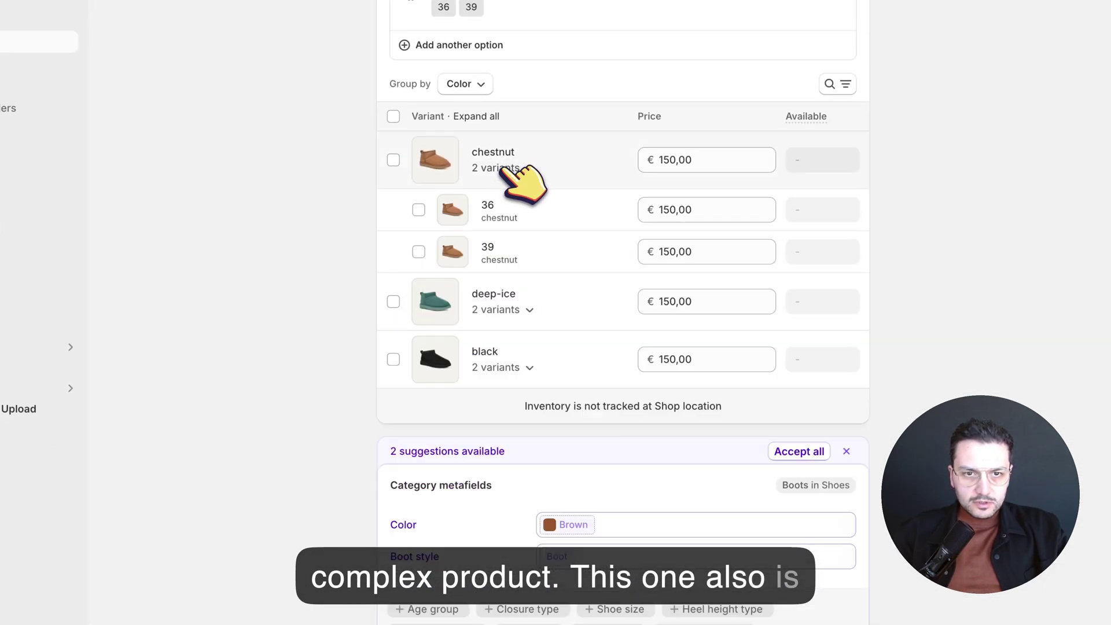
left_click(503, 308)
left_click(501, 452)
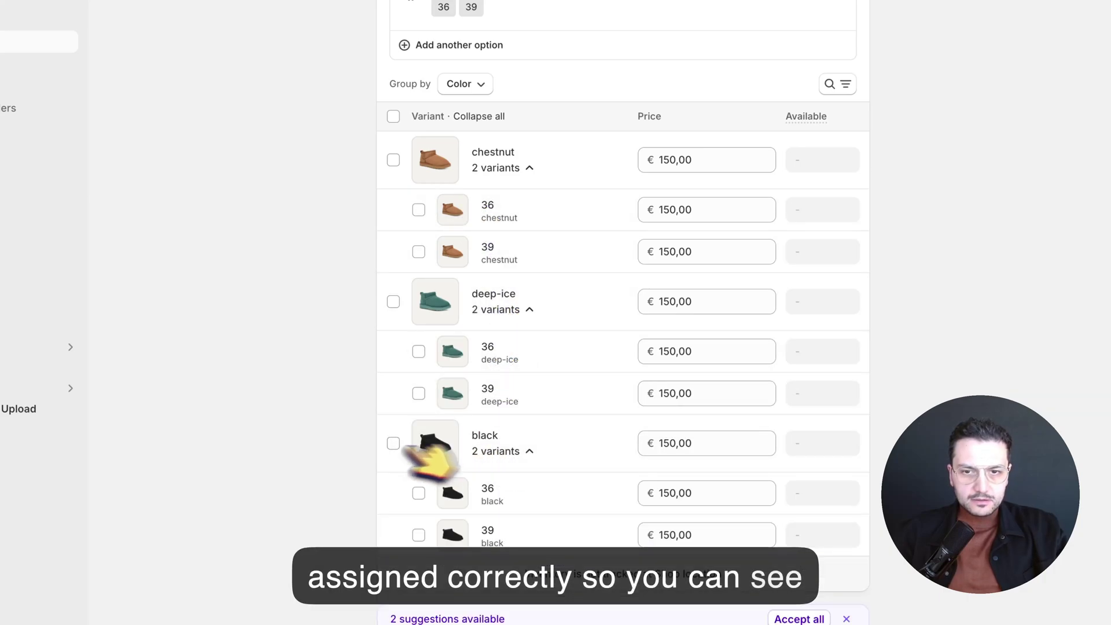
scroll(376, 454, "up", 15)
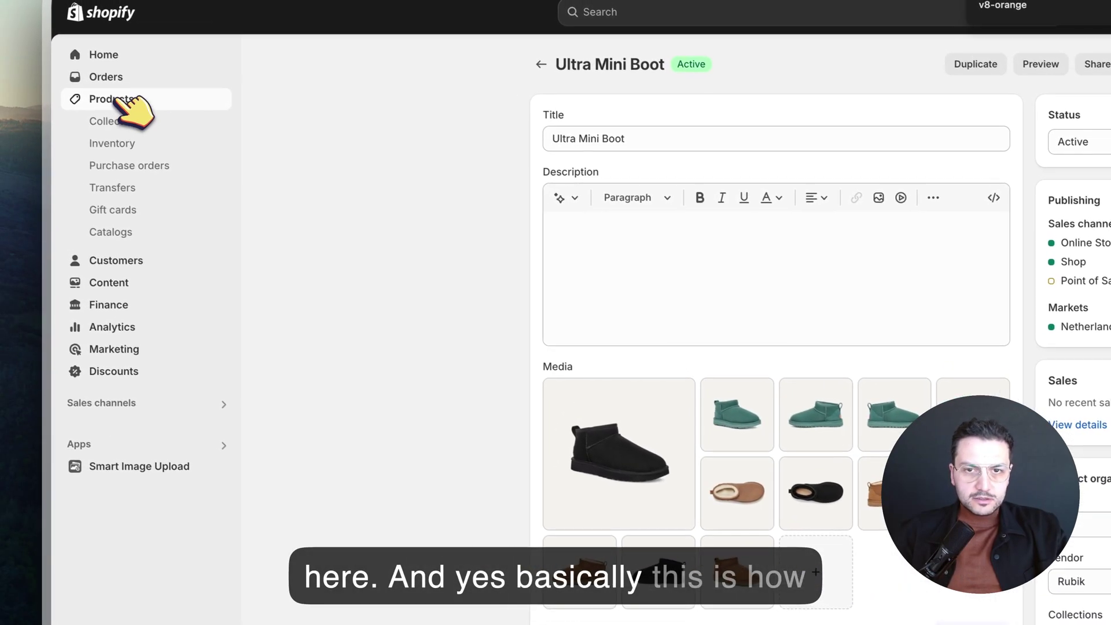
left_click(113, 96)
left_click(140, 464)
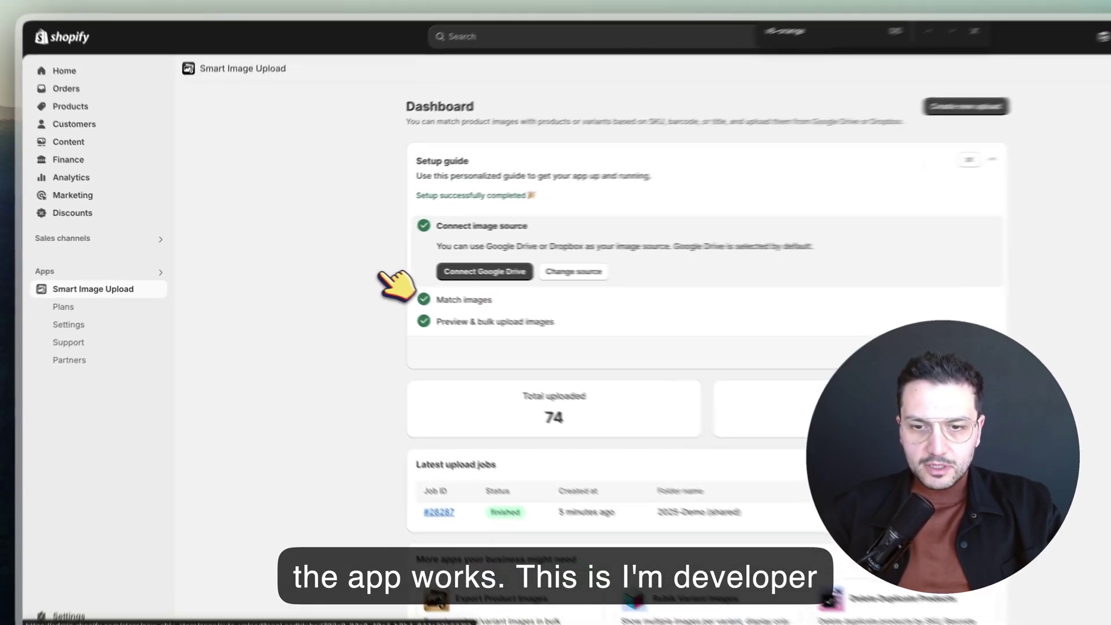
Scroll through the Smart Image Upload dashboard's Setup guide.
scroll(462, 282, "down", 2)
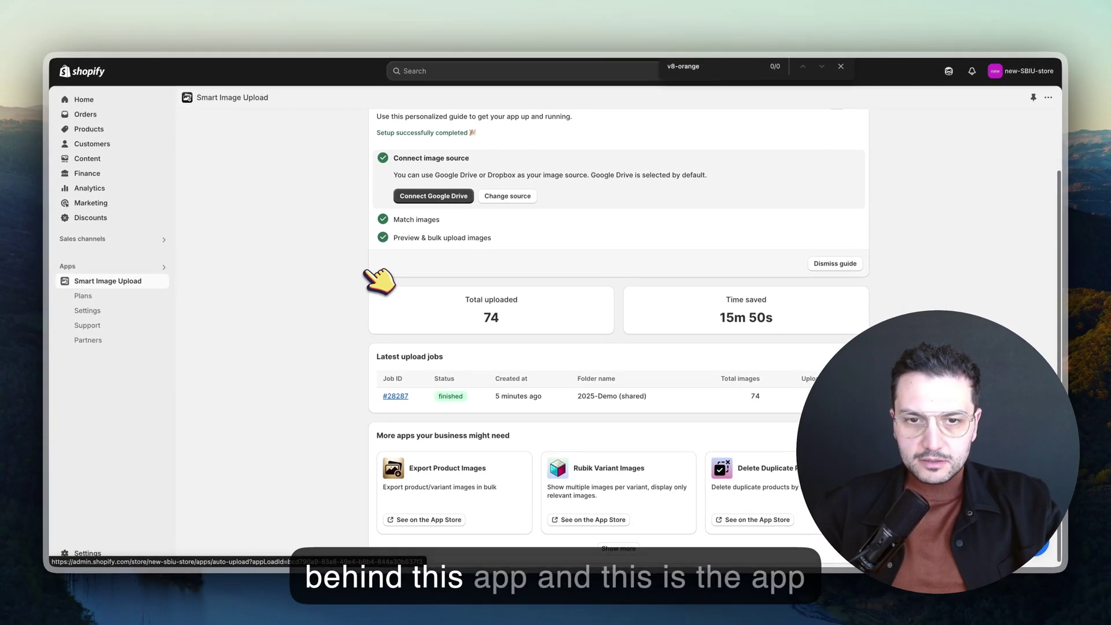
scroll(377, 278, "up", 3)
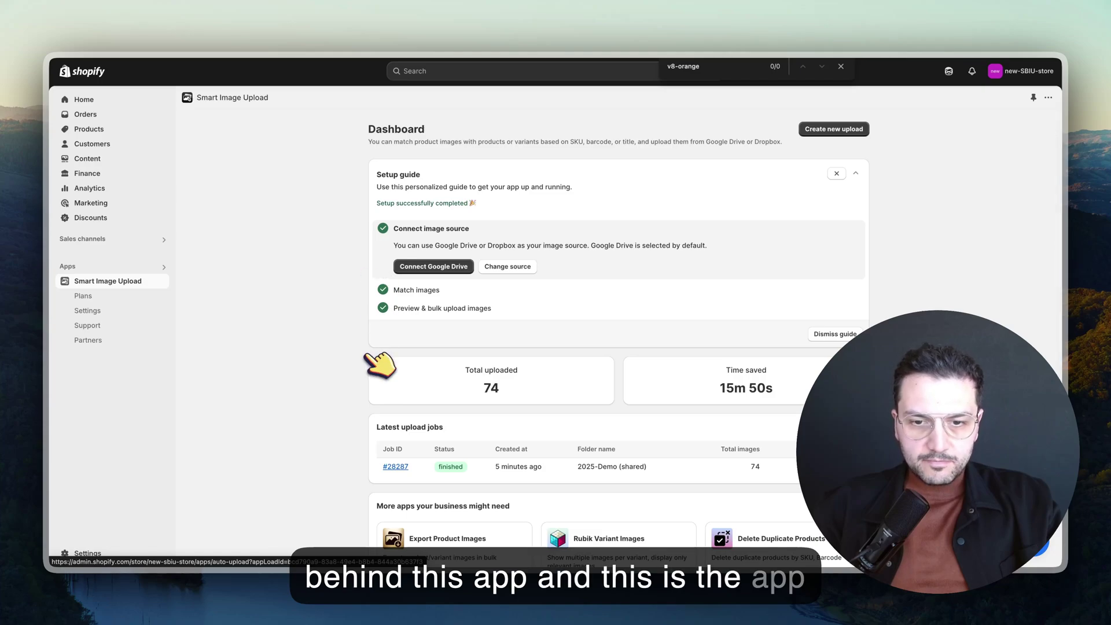
scroll(379, 364, "down", 1)
scroll(379, 366, "down", 1)
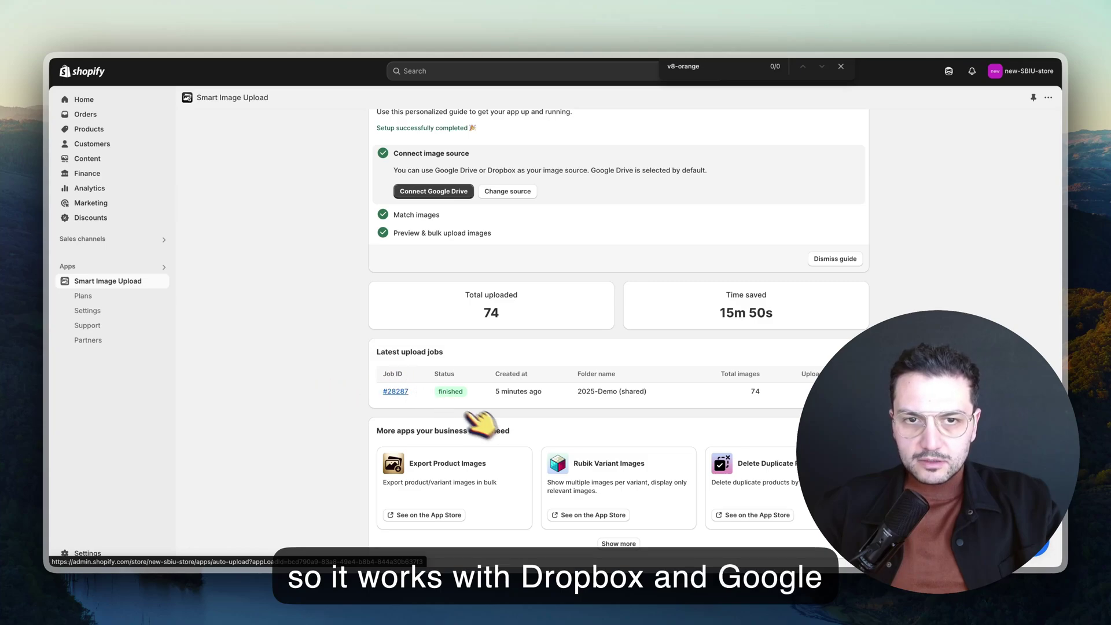
scroll(475, 423, "up", 1)
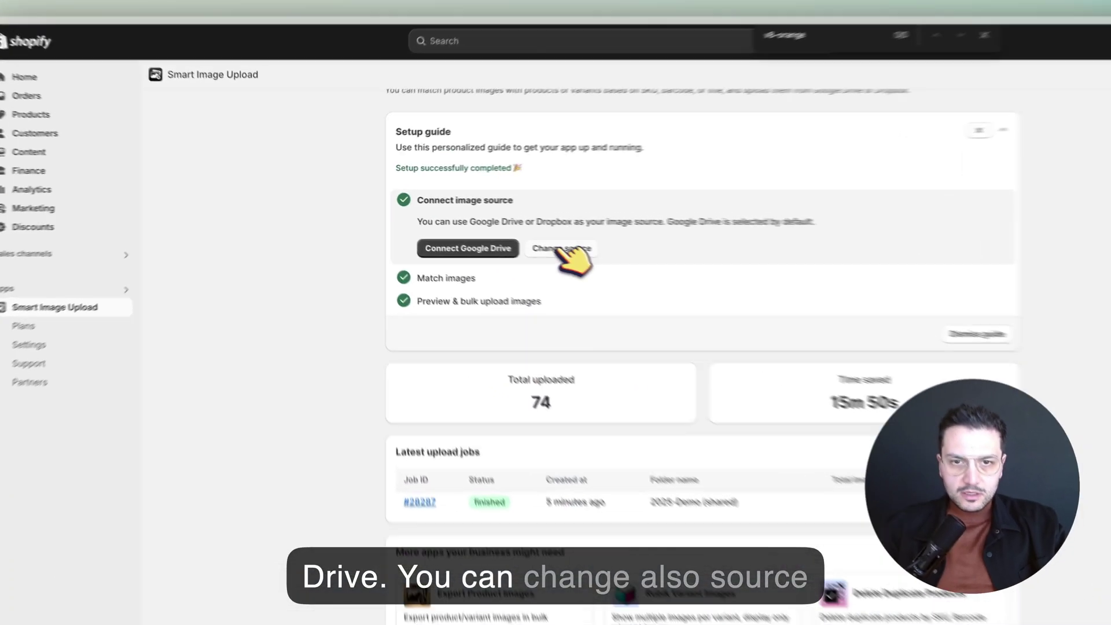
left_click(512, 231)
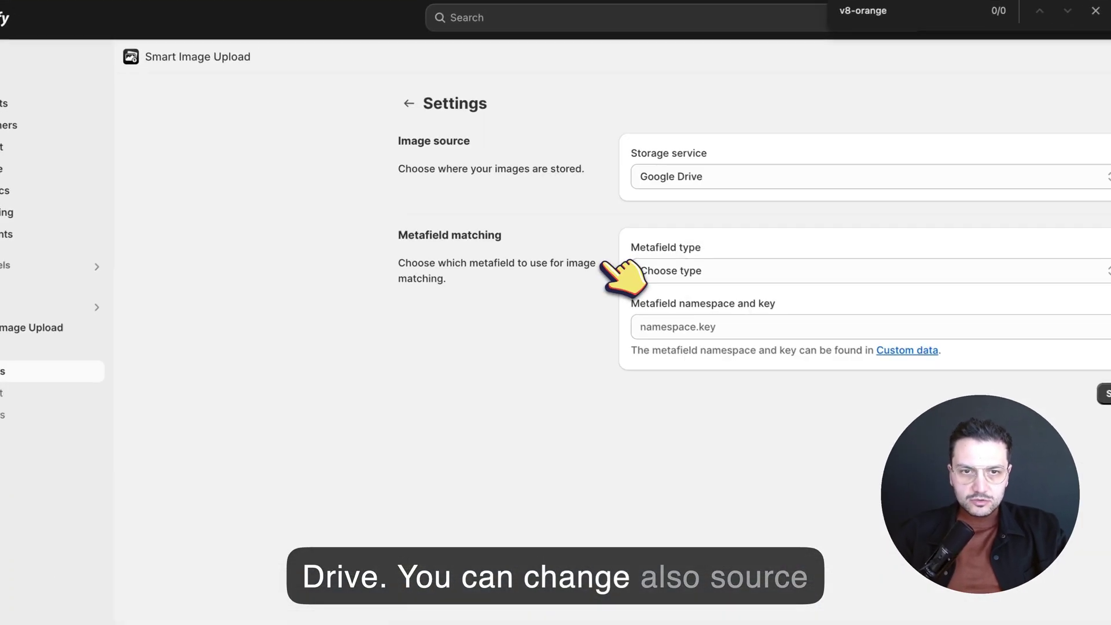
left_click(738, 177)
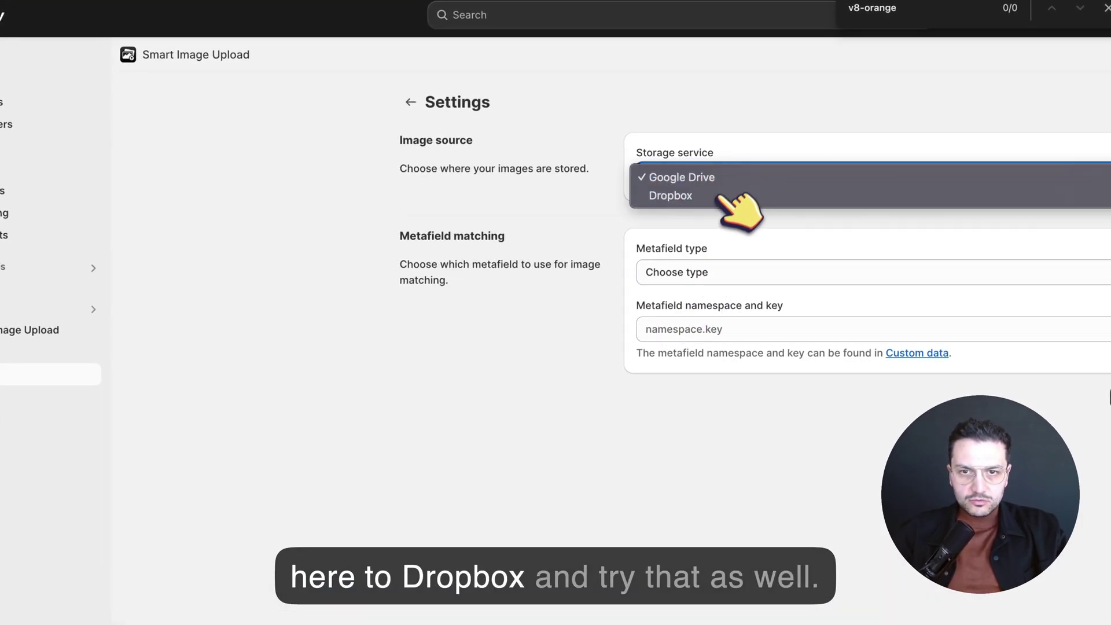
left_click(492, 205)
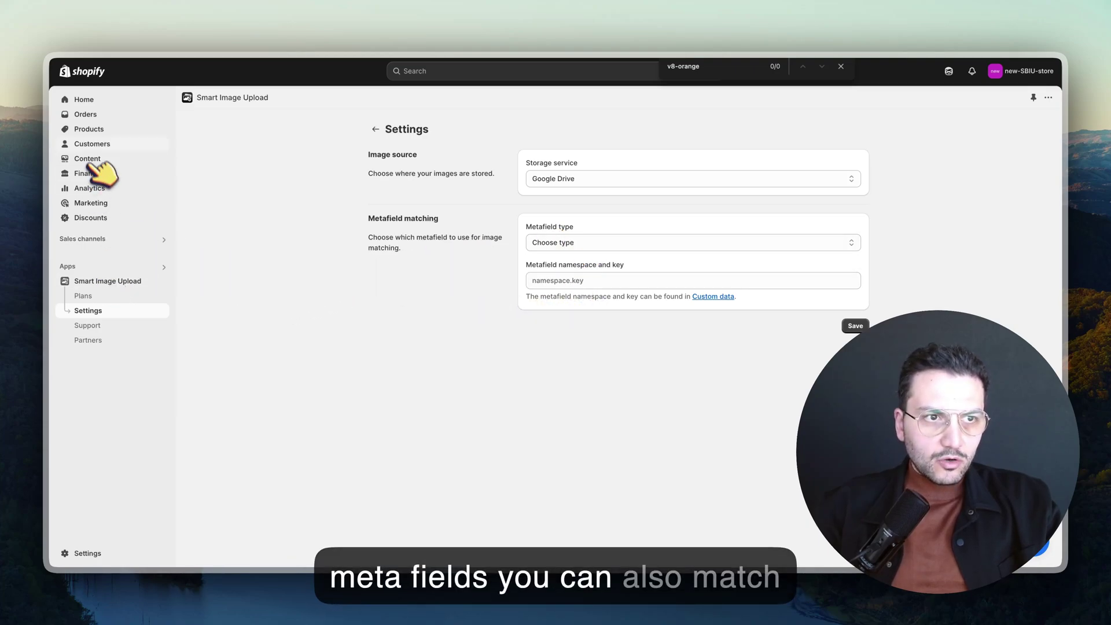
Open the Boxy Fit T-Shirt product and expand its dark-coral variants.
left_click(89, 129)
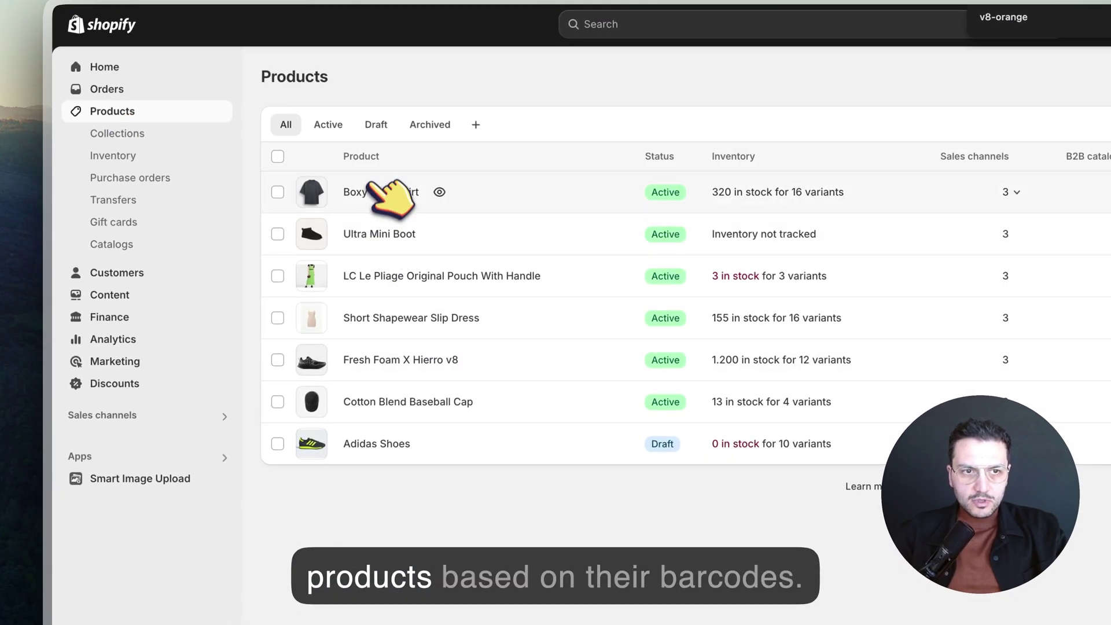
left_click(373, 191)
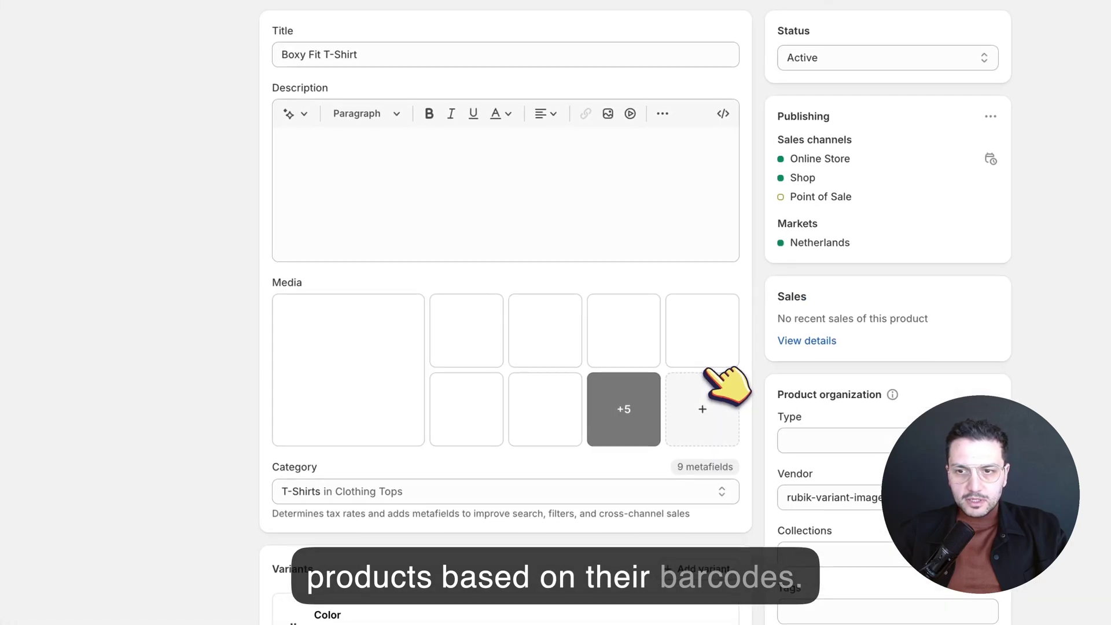
scroll(798, 382, "down", 3)
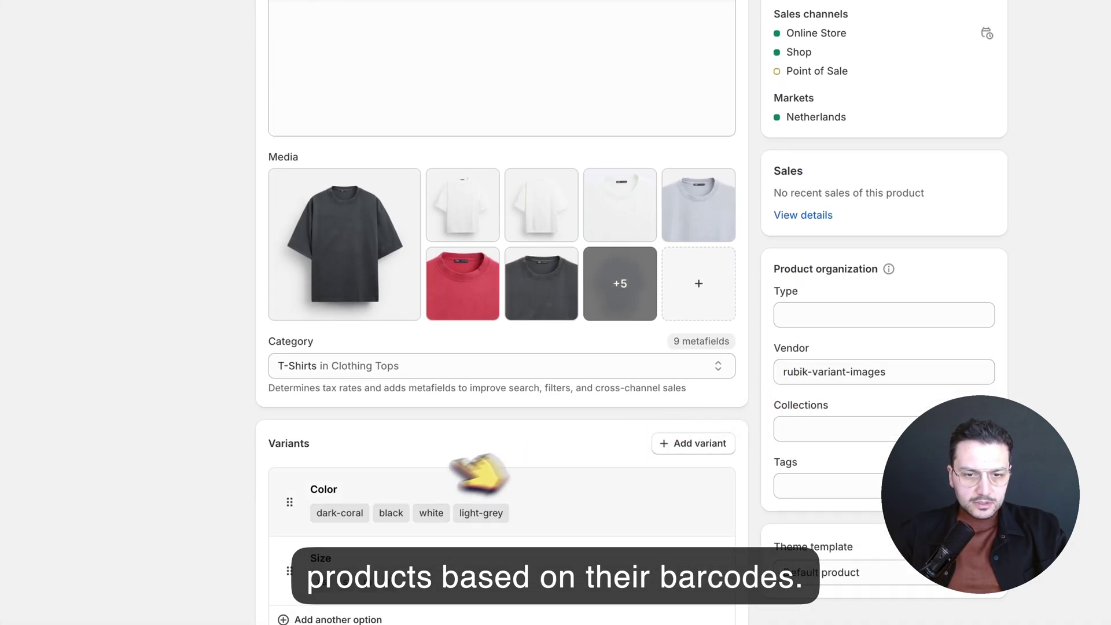
scroll(457, 463, "down", 10)
left_click(379, 156)
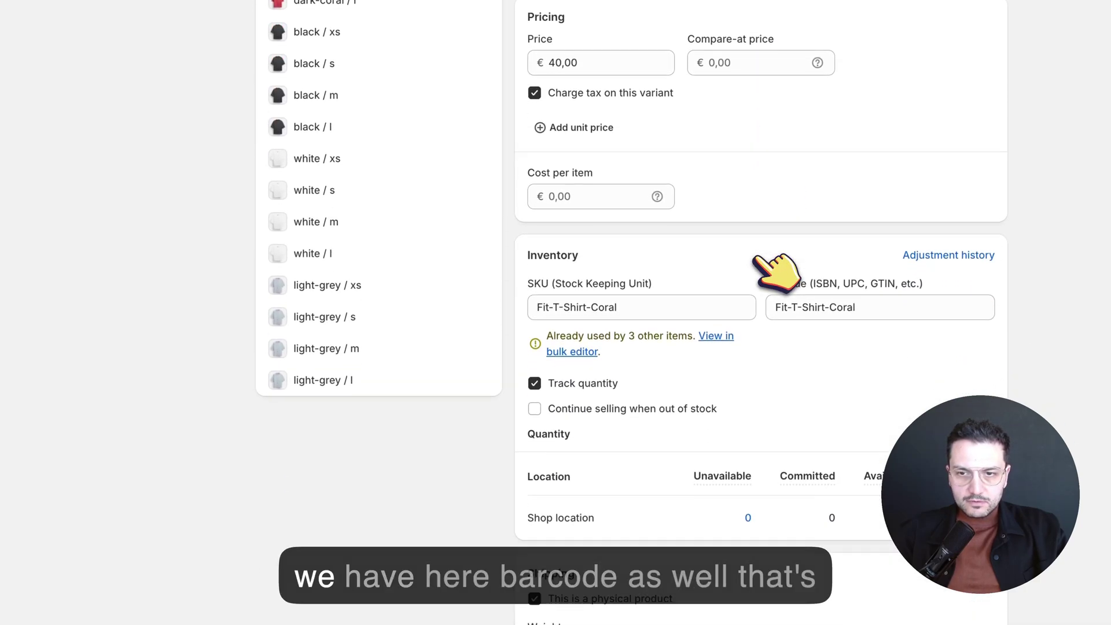
Highlight the dark-coral / xs variant's barcode and SKU, then return to the product page.
triple_click(853, 307)
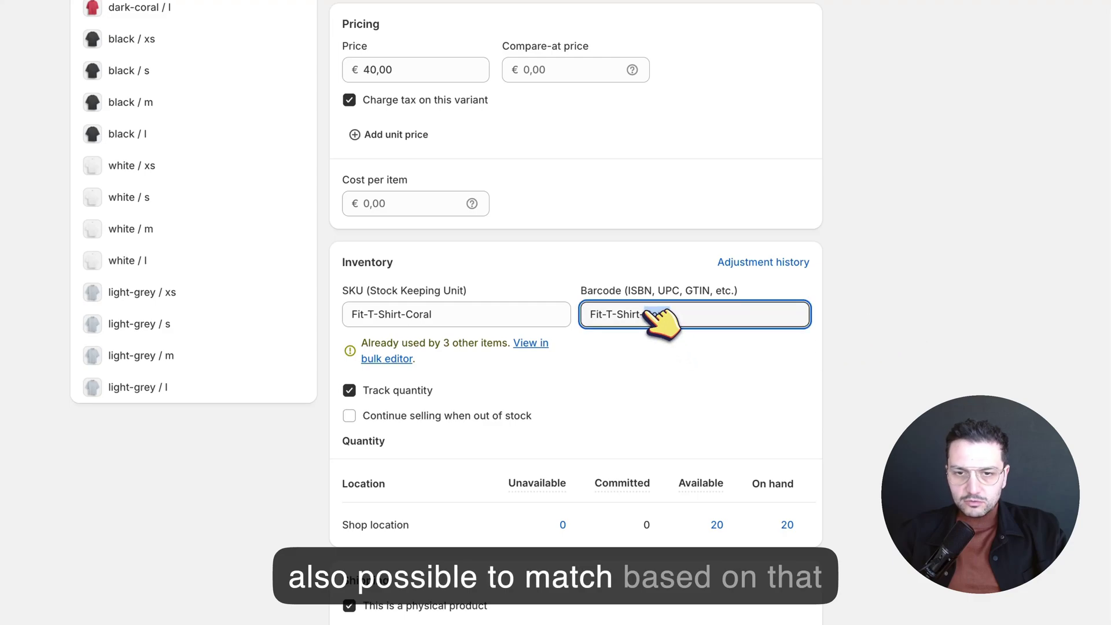
triple_click(414, 314)
scroll(413, 314, "up", 5)
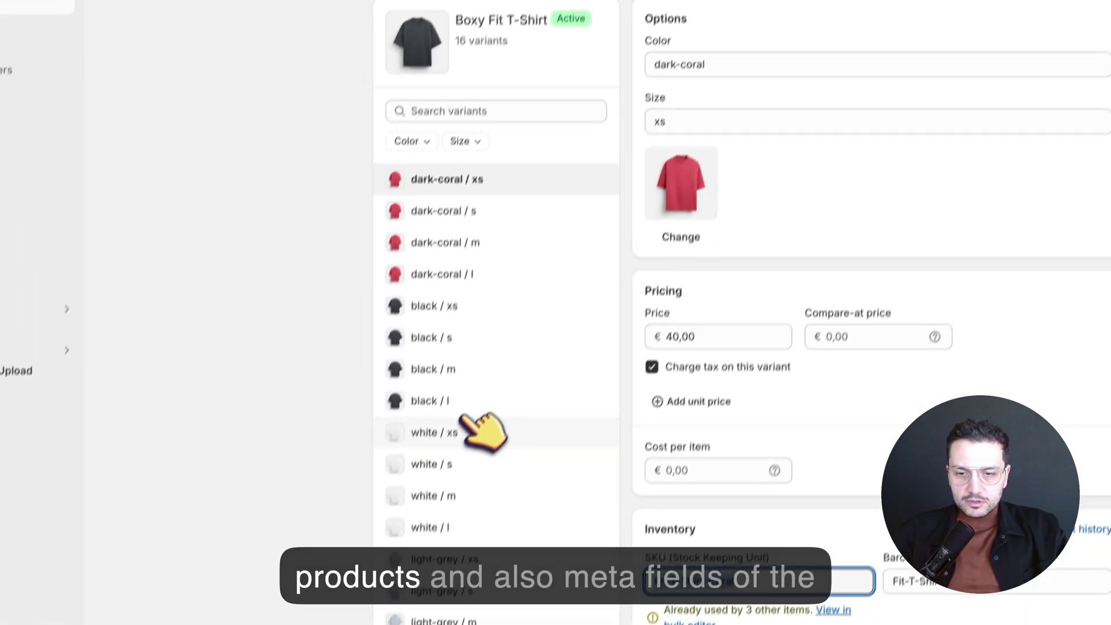
scroll(486, 416, "down", 7)
left_click(492, 403)
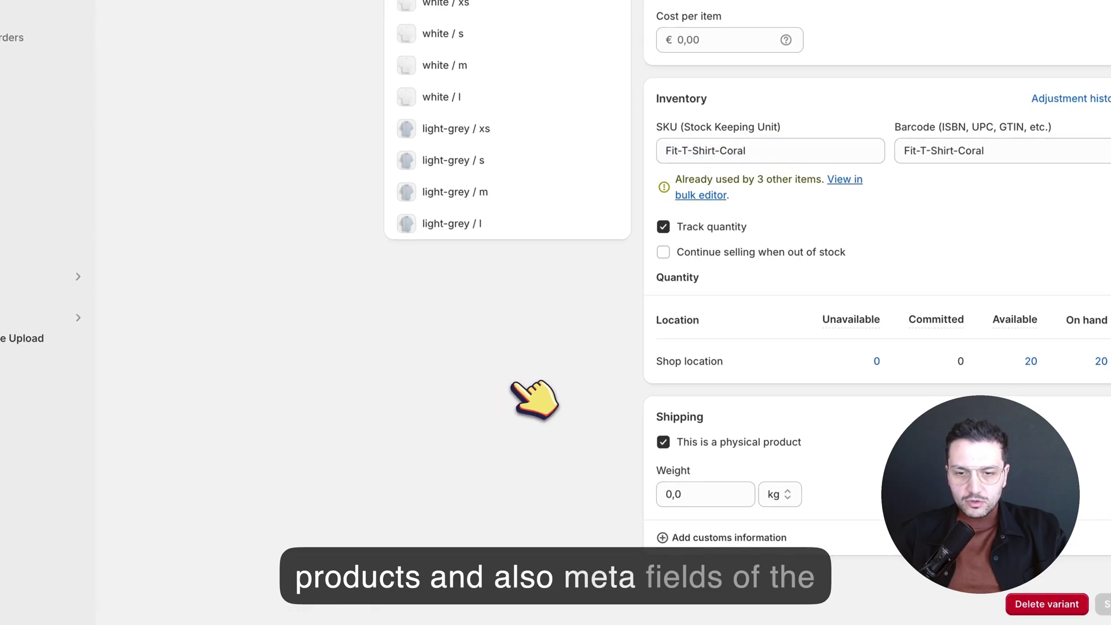
scroll(524, 396, "up", 7)
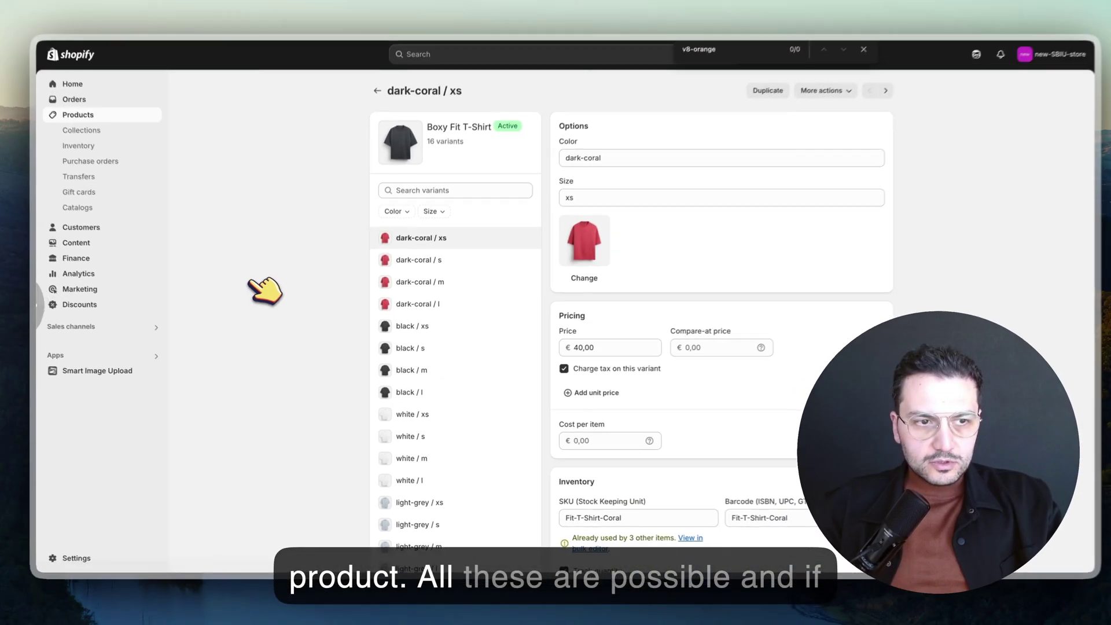
key("super+bracketleft")
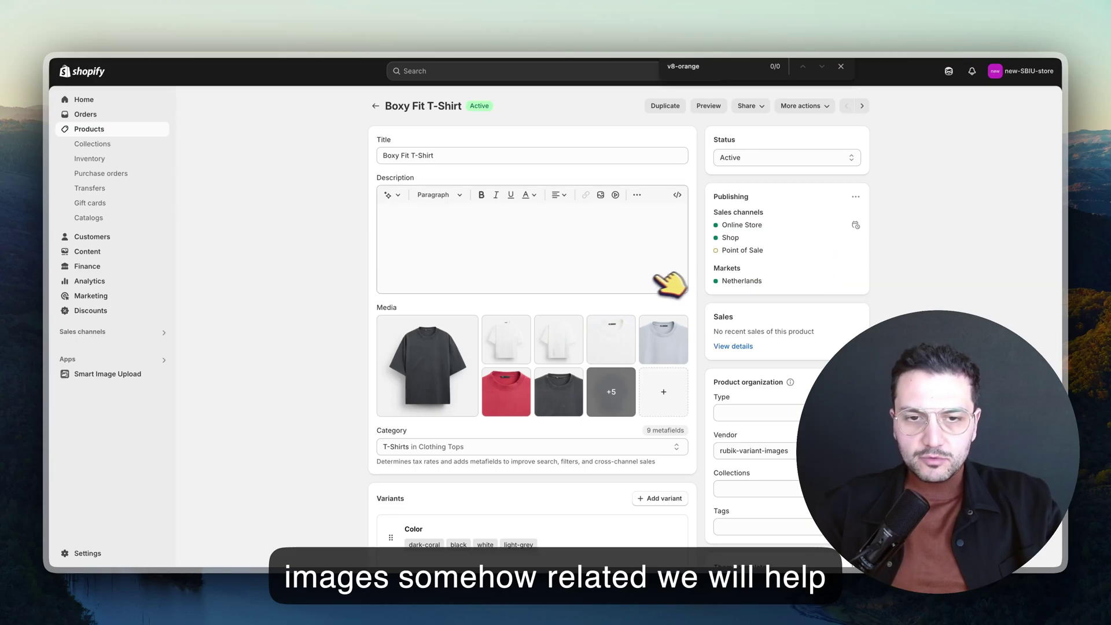
scroll(295, 318, "down", 3)
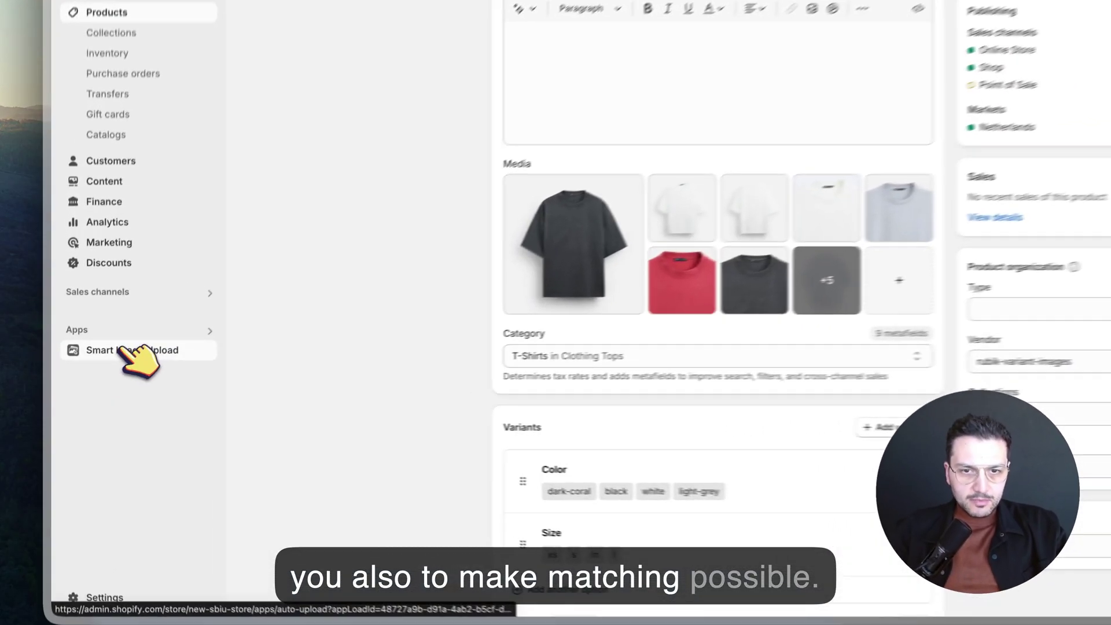
Open the Smart Image Upload dashboard and scroll through its 74-images-uploaded summary.
left_click(133, 374)
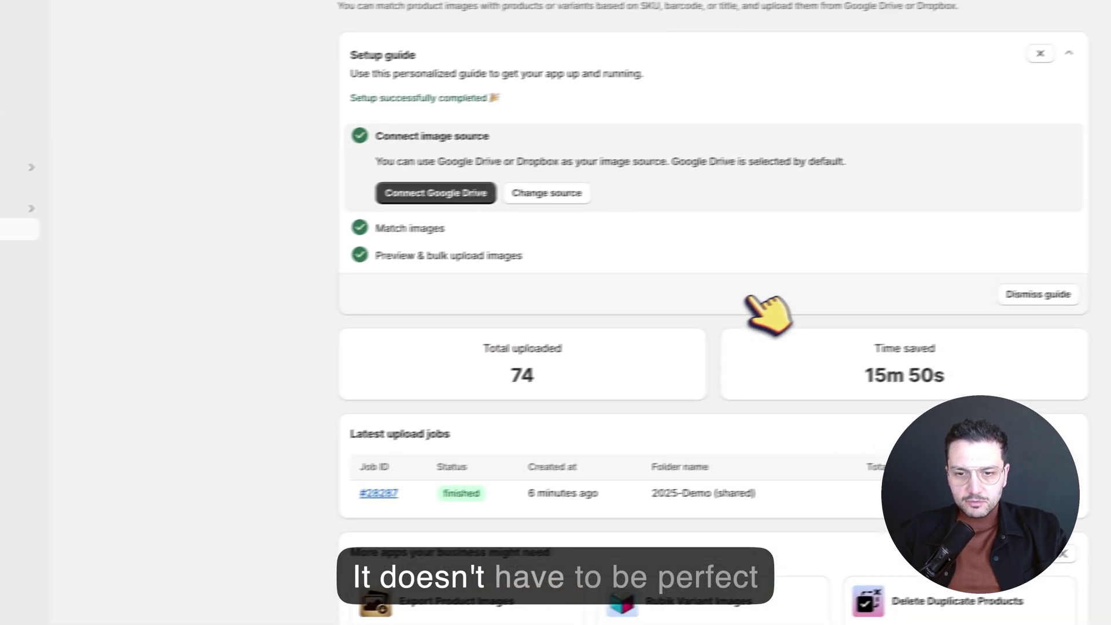
scroll(961, 347, "down", 3)
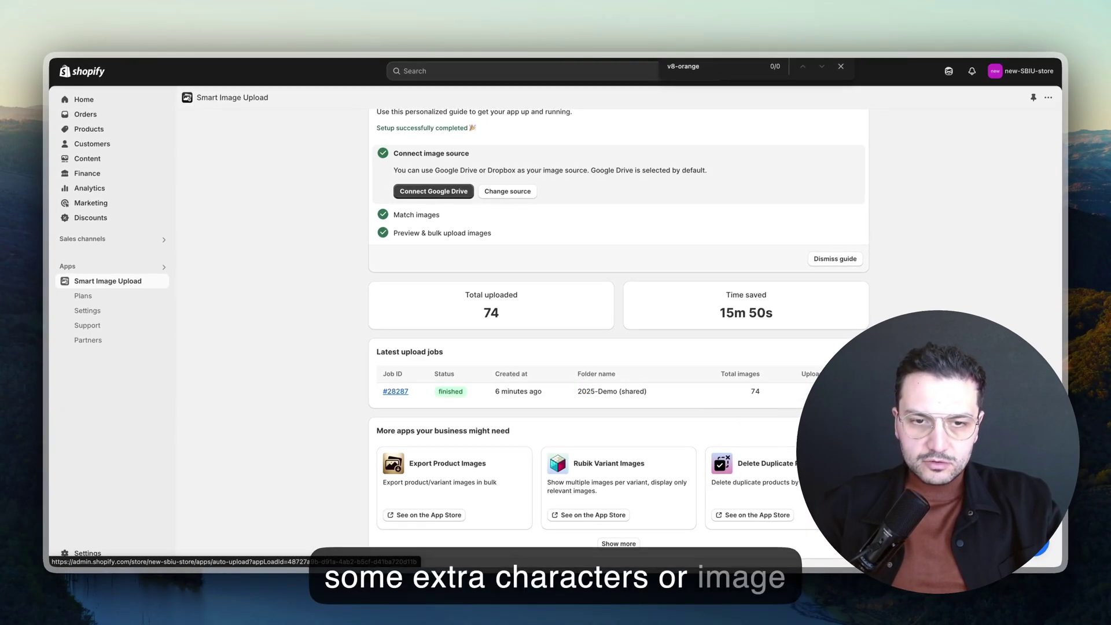
scroll(619, 347, "up", 2)
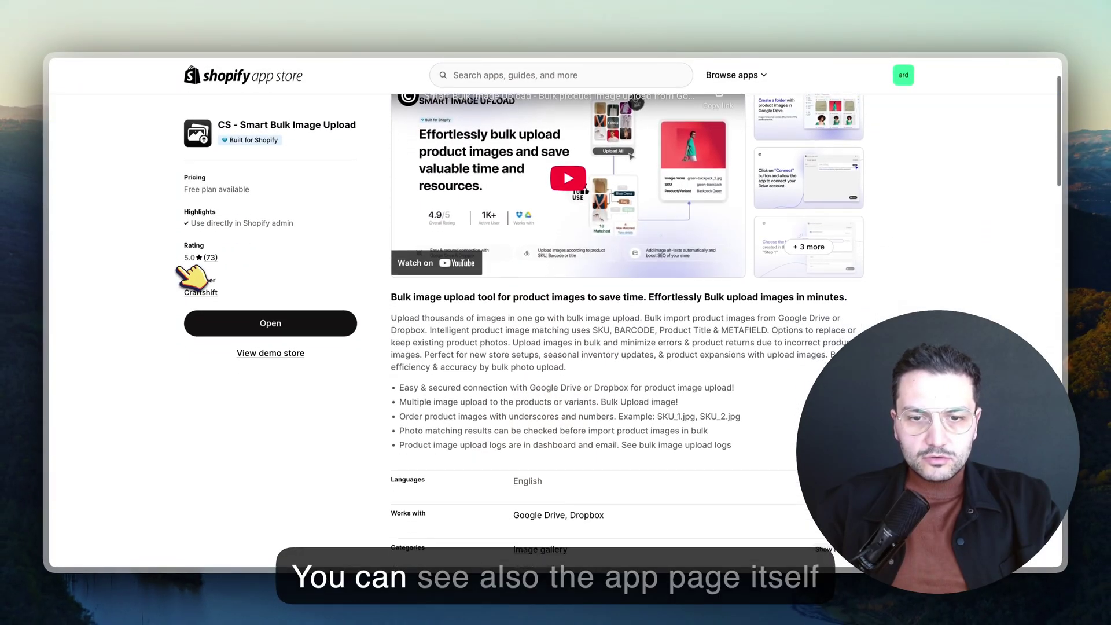
scroll(556, 324, "down", 10)
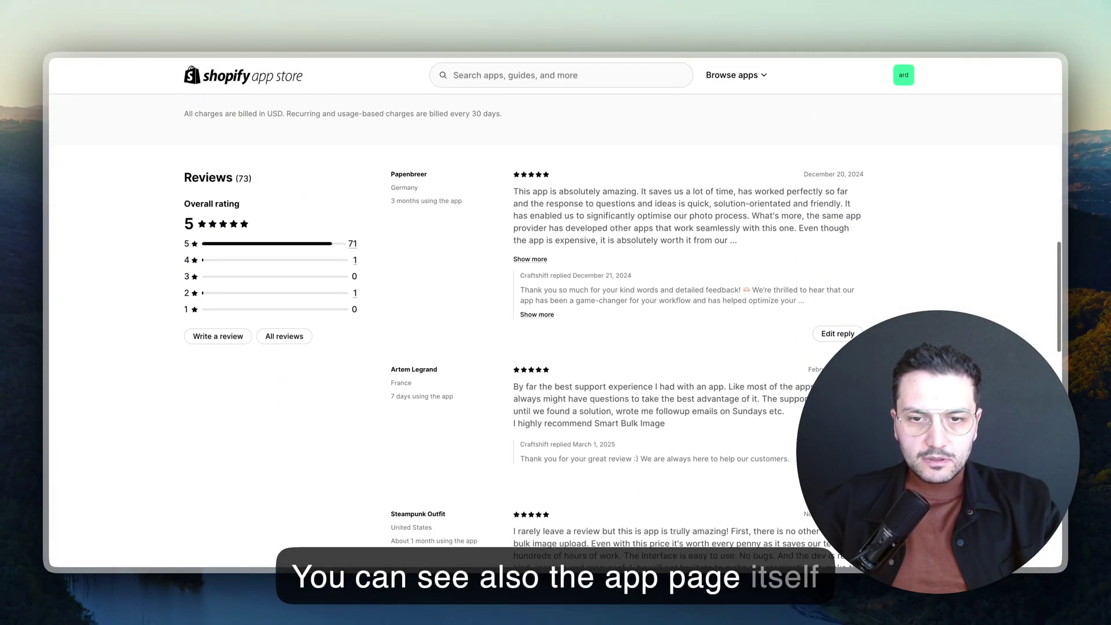
Scroll the CS - Smart Bulk Image Upload listing to its pricing plans and reviews.
scroll(586, 216, "up", 20)
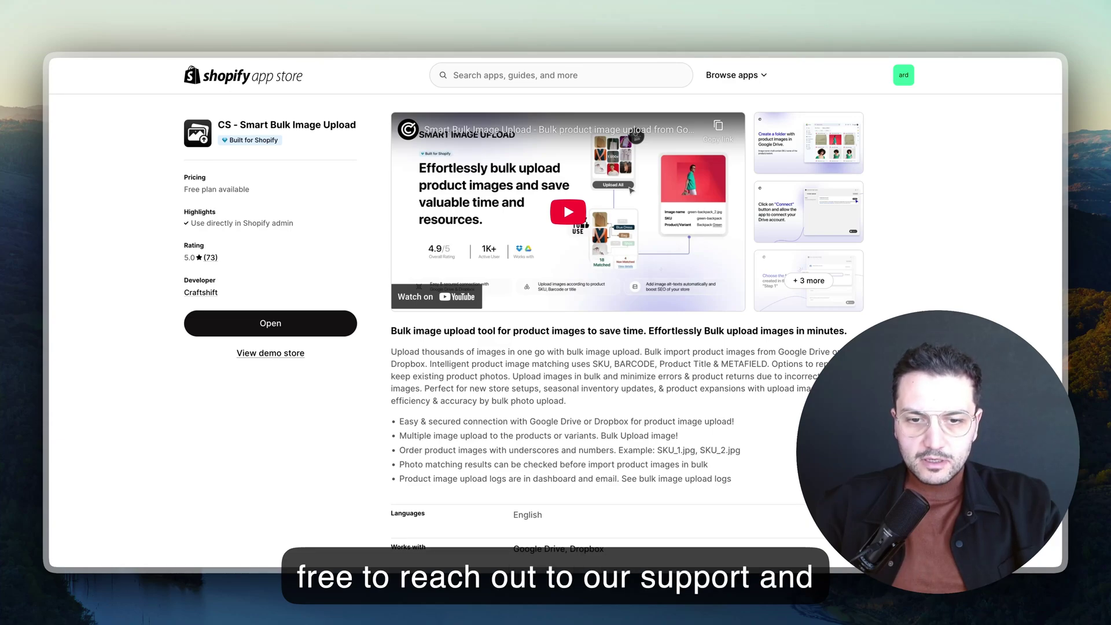
scroll(555, 324, "down", 10)
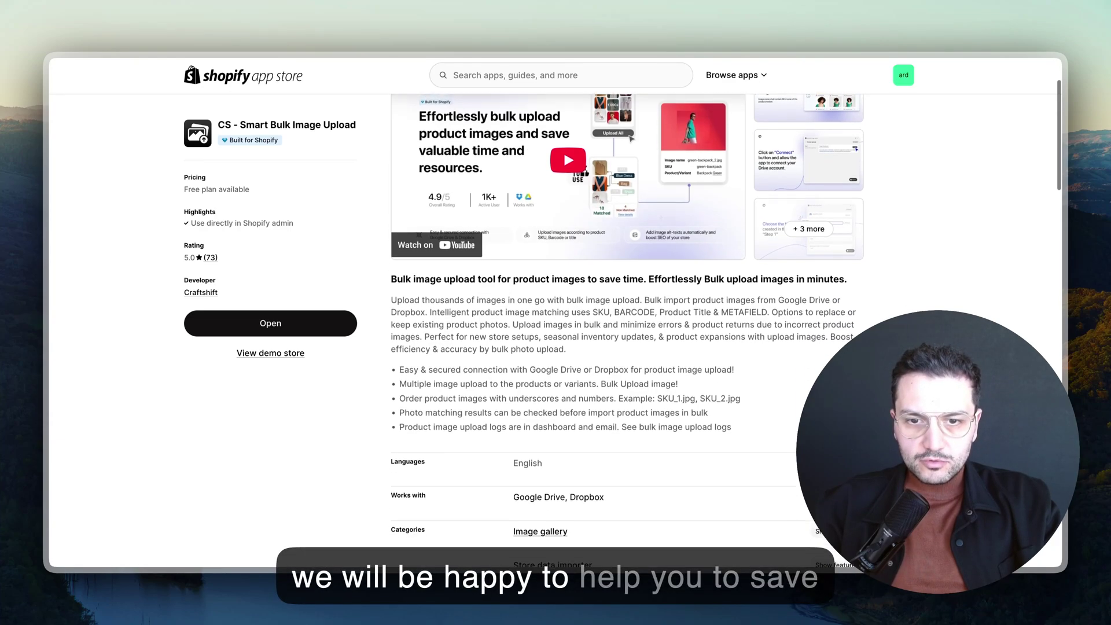
scroll(556, 324, "down", 10)
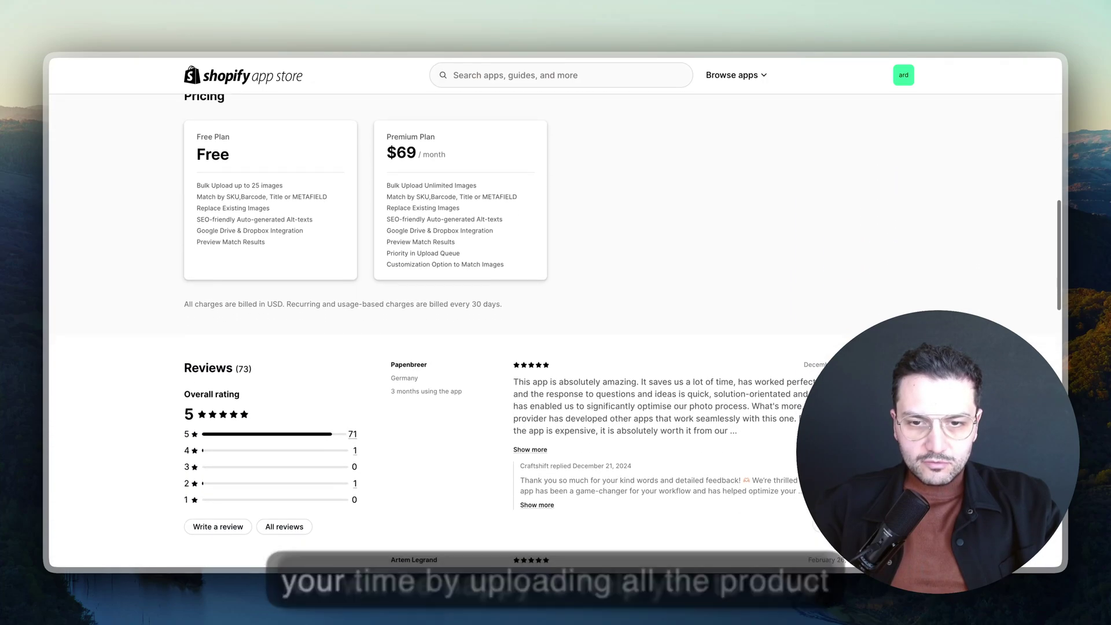